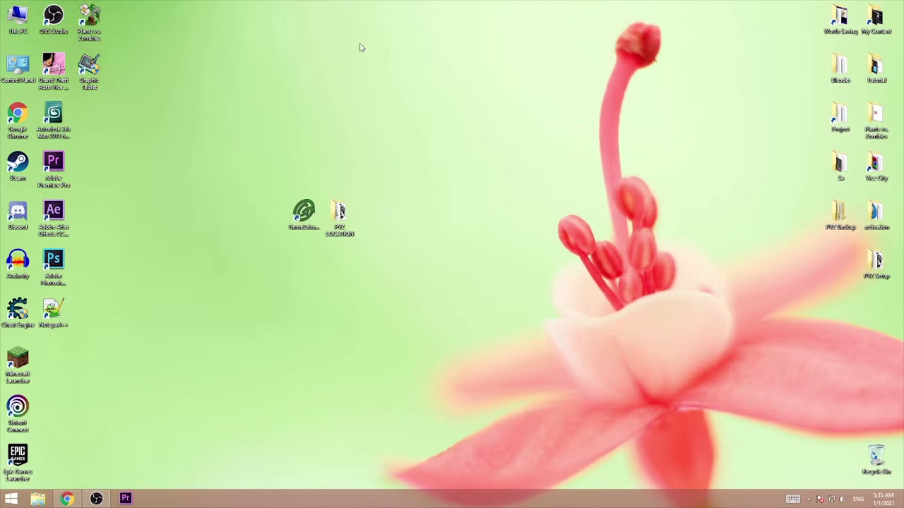
{"action": "left_click", "coordinate": [314, 217]}
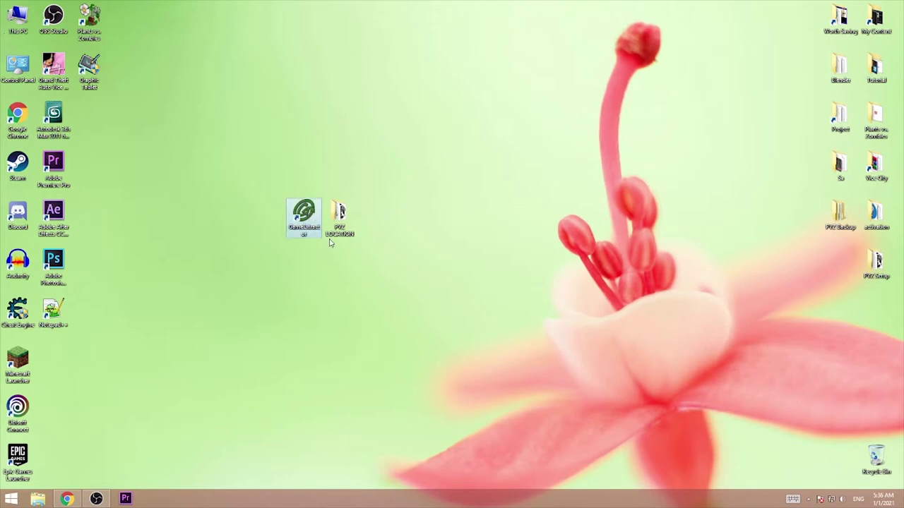
{"action": "left_click_drag", "start_coordinate": [242, 142], "coordinate": [327, 291]}
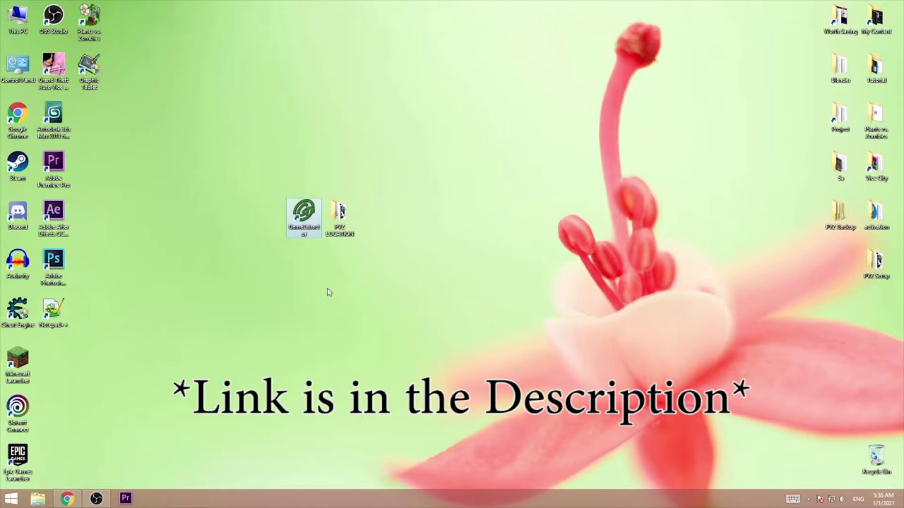
Open the Plants vs. Zombies folder inside the desktop's PVZ LOCATION folder and select main.pak
{"action": "double_click", "coordinate": [341, 214]}
{"action": "left_click_drag", "start_coordinate": [447, 126], "coordinate": [669, 137]}
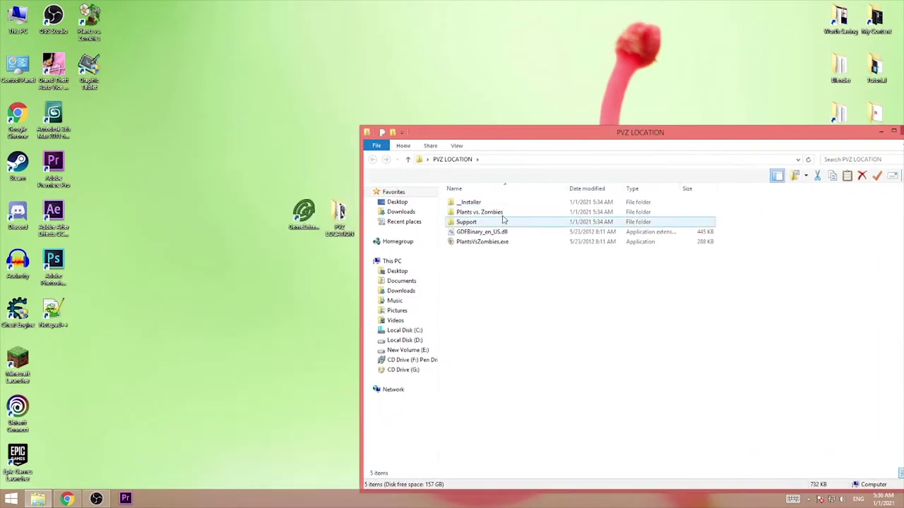
{"action": "double_click", "coordinate": [480, 214]}
{"action": "left_click", "coordinate": [481, 244]}
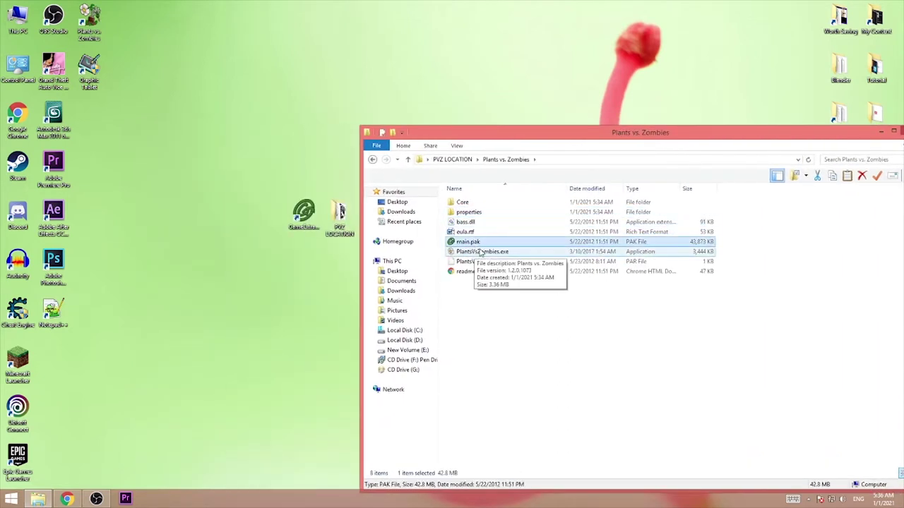
Launch Game Extractor and open the main.pak archive from Plants vs. Zombies within PVZ LOCATION
{"action": "mouse_move", "coordinate": [308, 216]}
{"action": "left_mouse_down"}
{"action": "mouse_move", "coordinate": [207, 199]}
{"action": "mouse_move", "coordinate": [315, 219]}
{"action": "left_mouse_up"}
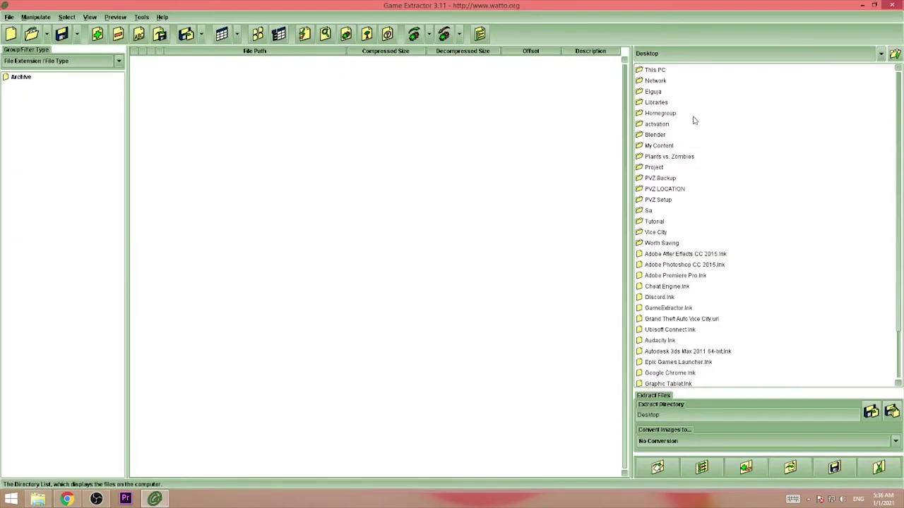
{"action": "left_click", "coordinate": [663, 72]}
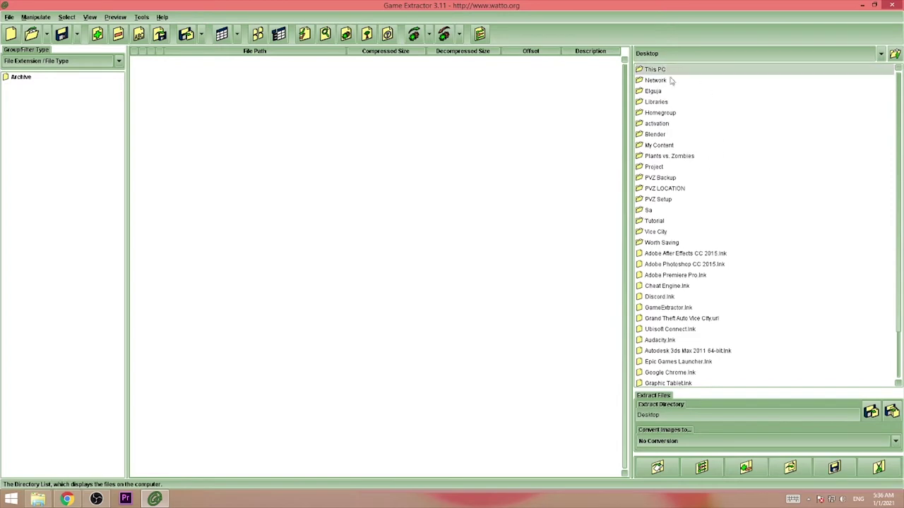
{"action": "scroll", "coordinate": [673, 128], "scroll_direction": "down", "scroll_amount": 2}
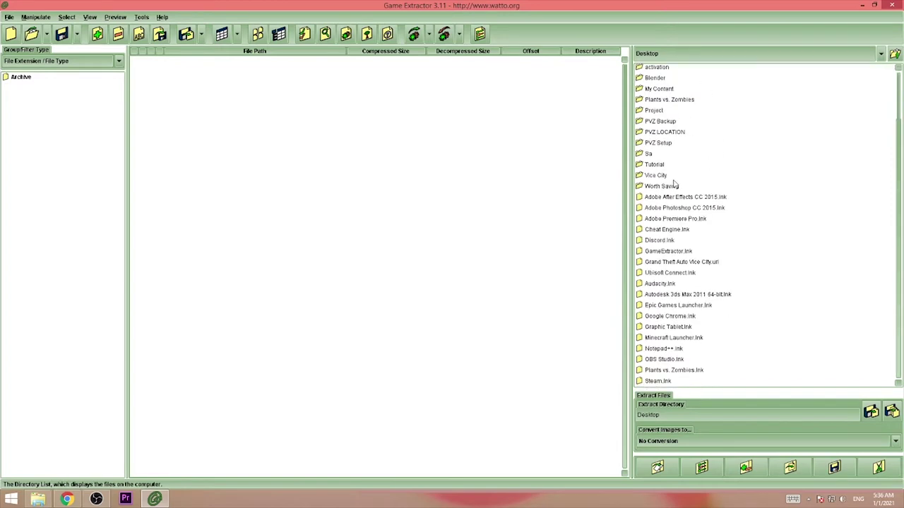
{"action": "left_click", "coordinate": [671, 125]}
{"action": "left_click", "coordinate": [664, 134]}
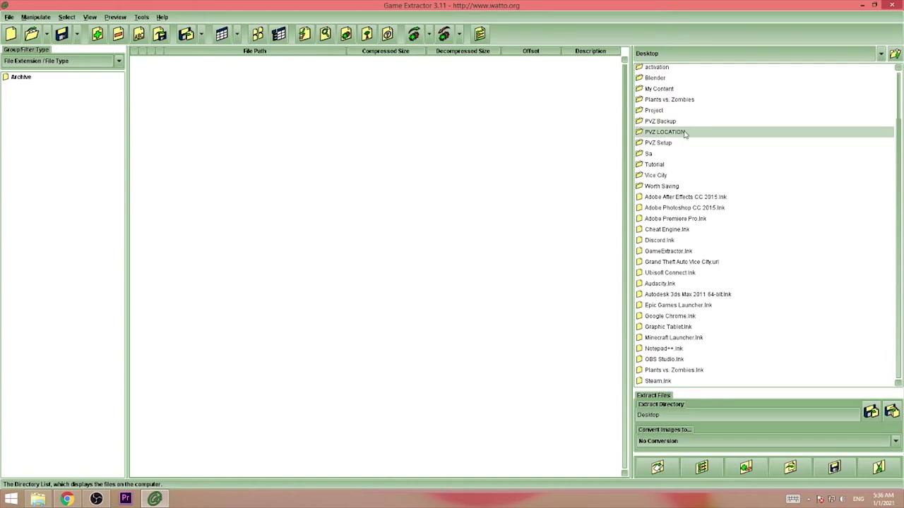
{"action": "double_click", "coordinate": [684, 134]}
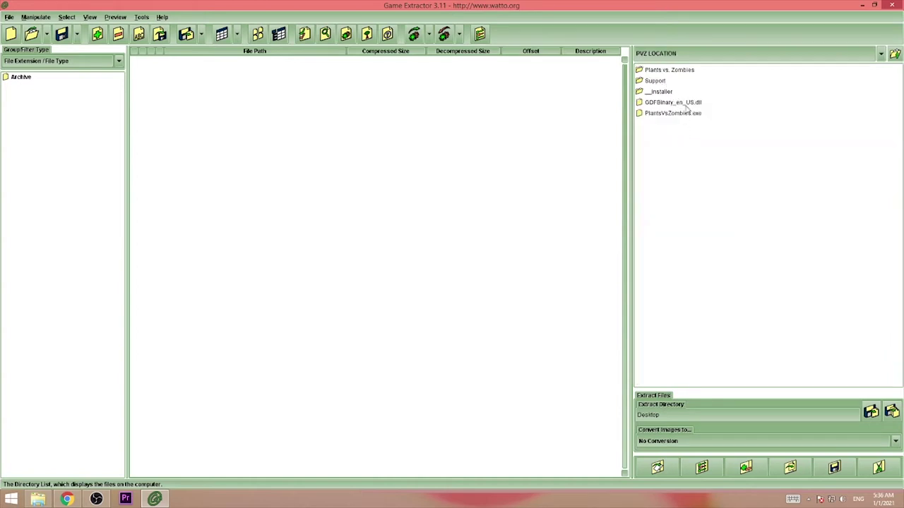
{"action": "double_click", "coordinate": [660, 71]}
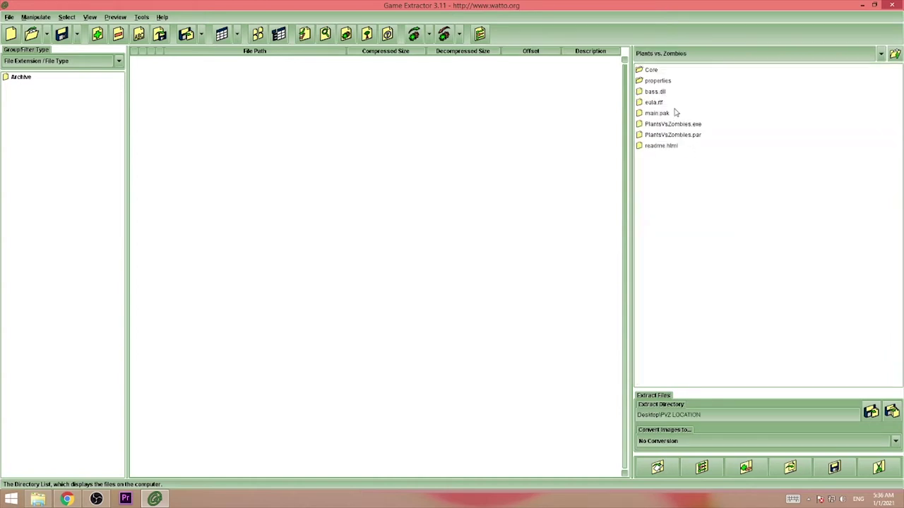
{"action": "left_click", "coordinate": [654, 114]}
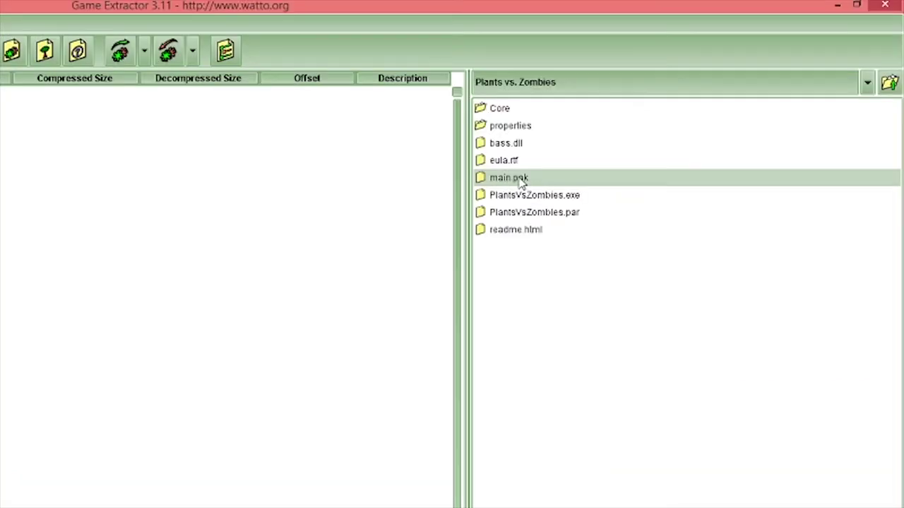
{"action": "double_click", "coordinate": [519, 179]}
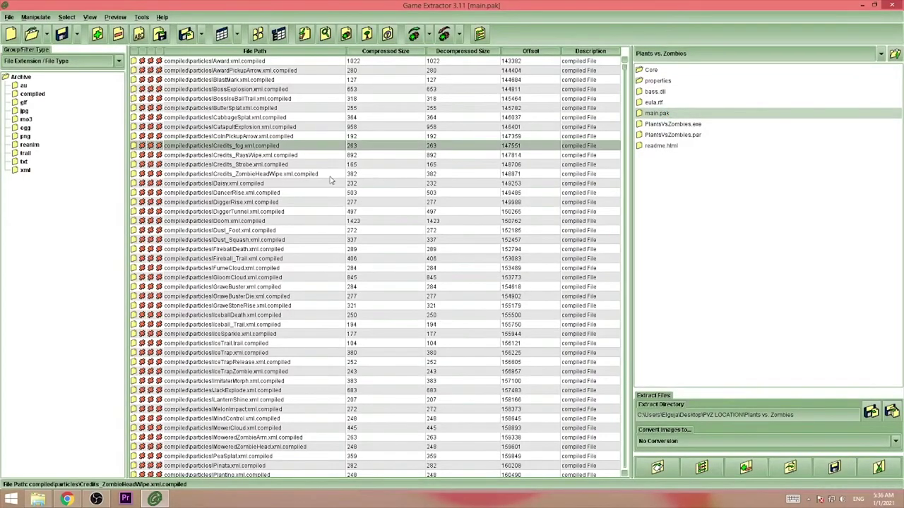
Extract all files of main.pak with the extract directory set to Desktop/pvz files/, and close Game Extractor
{"action": "key", "text": "ctrl+a"}
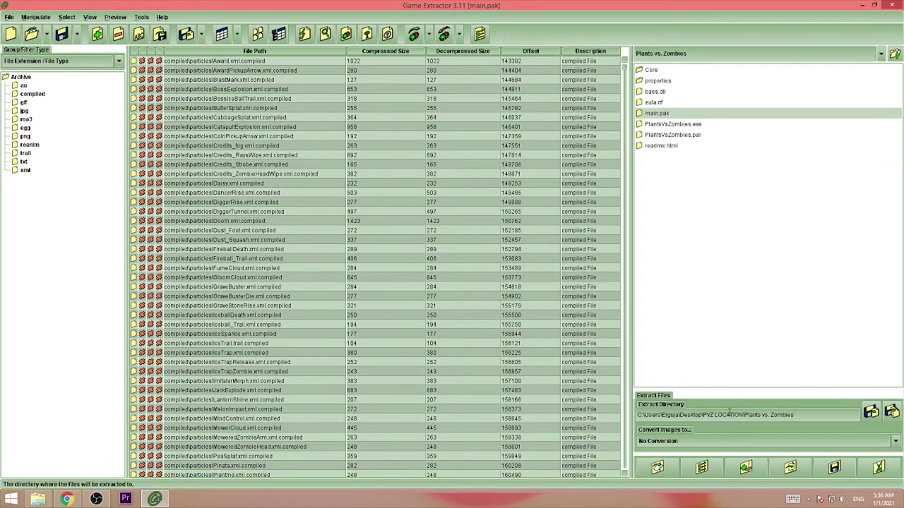
{"action": "left_click", "coordinate": [806, 416]}
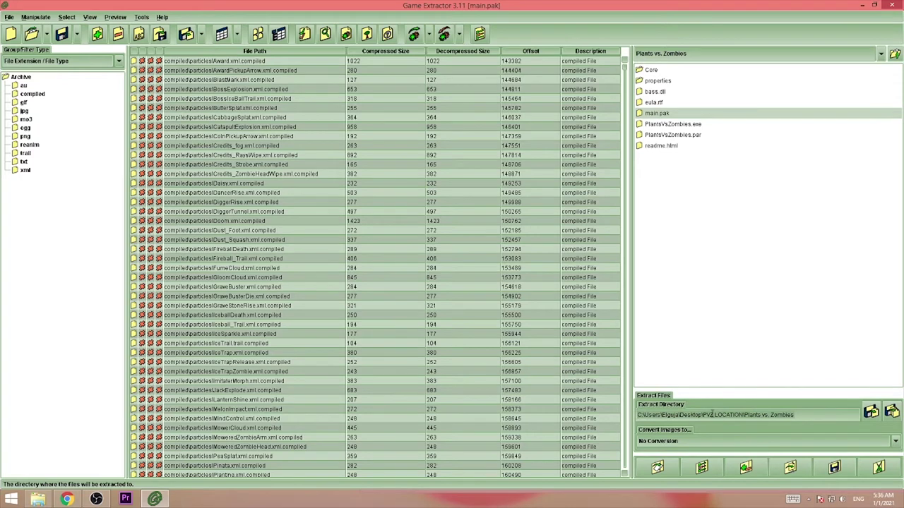
{"action": "key", "text": "ctrl+a"}
{"action": "type", "text": "D"}
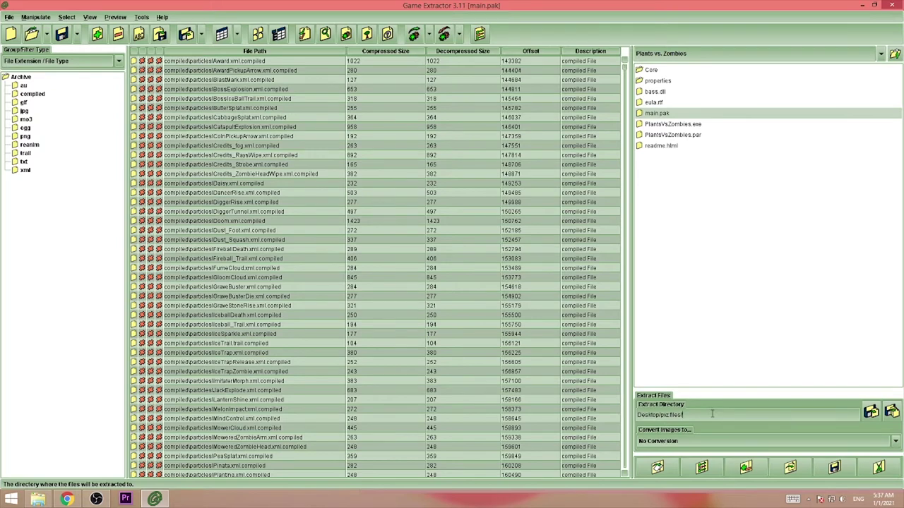
{"action": "key", "text": "Return"}
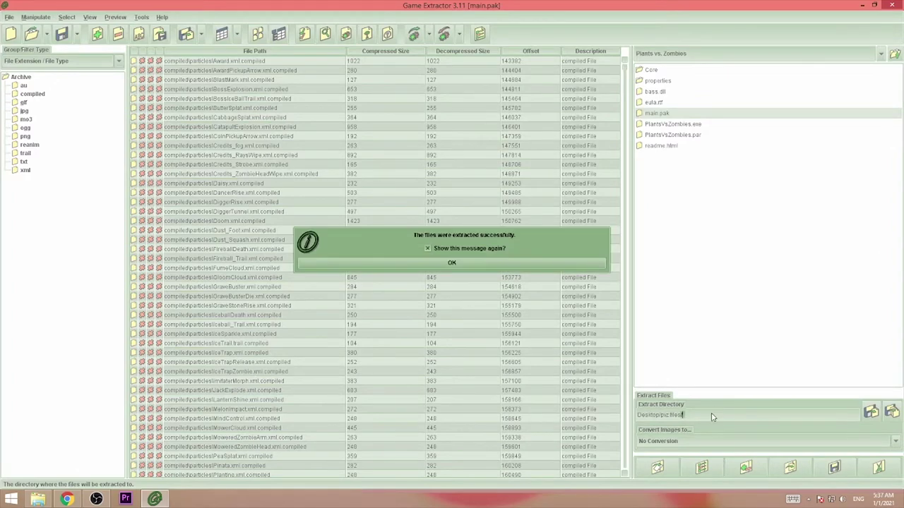
{"action": "left_click", "coordinate": [466, 266]}
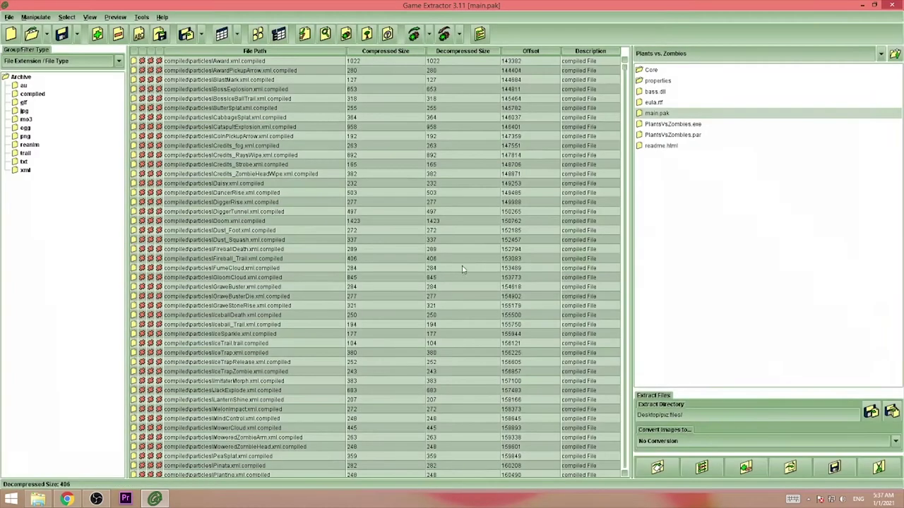
{"action": "left_click", "coordinate": [888, 7]}
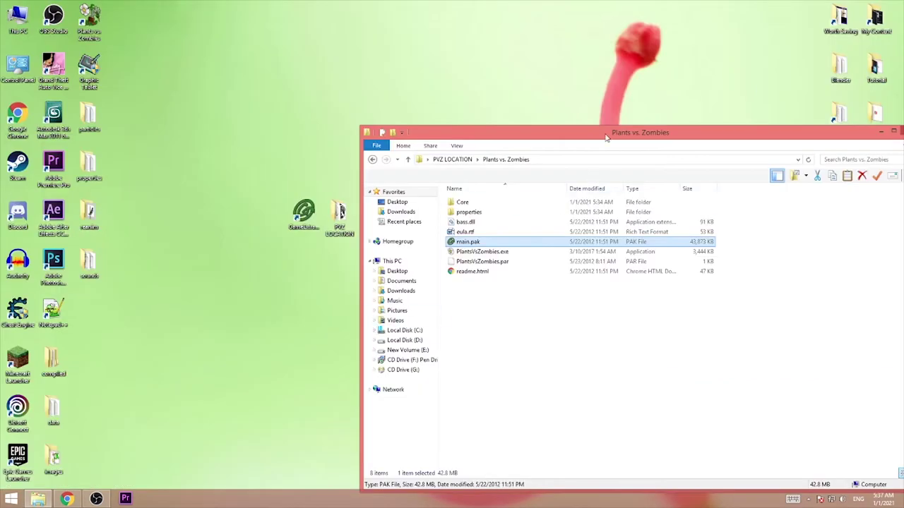
Refresh the desktop and gather the extracted folders, from particles to images, in a separate column of their own
{"action": "left_click_drag", "start_coordinate": [606, 136], "coordinate": [544, 118]}
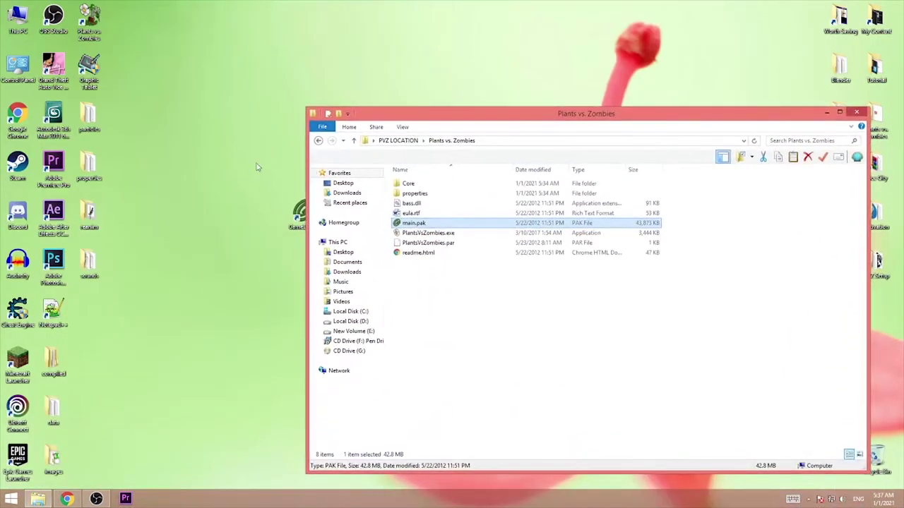
{"action": "right_click", "coordinate": [221, 159]}
{"action": "left_click", "coordinate": [262, 185]}
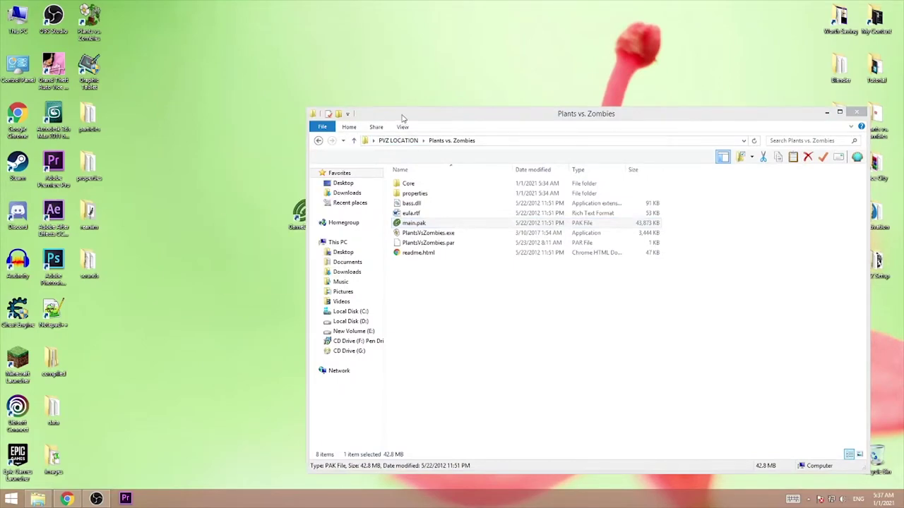
{"action": "left_click_drag", "start_coordinate": [403, 119], "coordinate": [375, 118]}
{"action": "left_click_drag", "start_coordinate": [180, 321], "coordinate": [128, 117]}
{"action": "left_click_drag", "start_coordinate": [111, 477], "coordinate": [39, 350]}
{"action": "left_click_drag", "start_coordinate": [58, 359], "coordinate": [129, 311]}
{"action": "left_click_drag", "start_coordinate": [190, 282], "coordinate": [215, 303]}
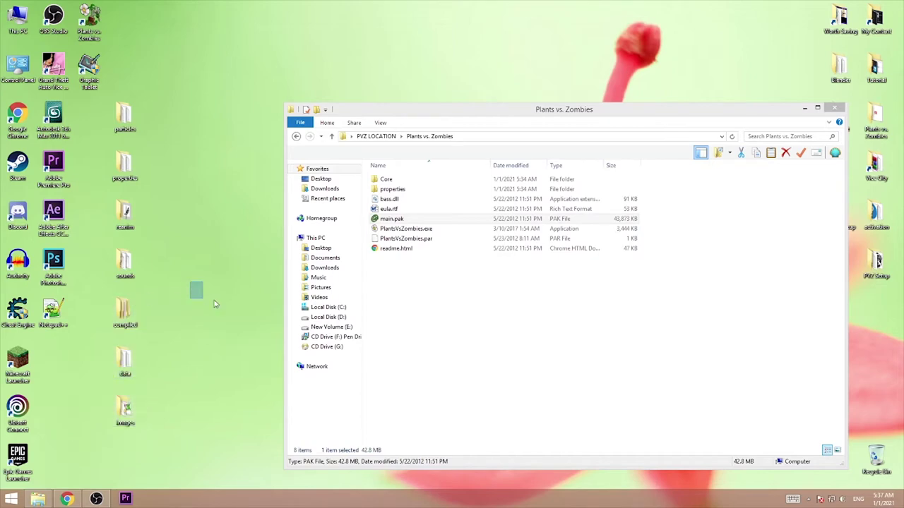
{"action": "left_click_drag", "start_coordinate": [436, 106], "coordinate": [434, 84]}
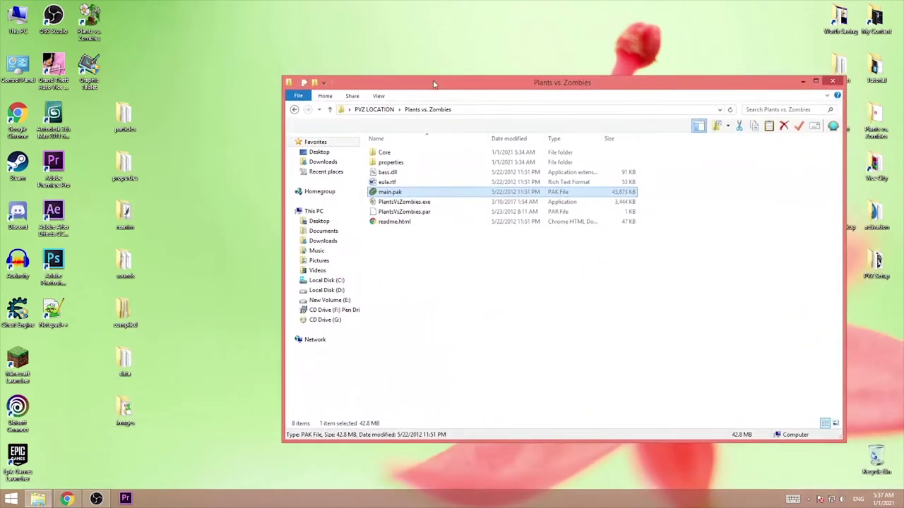
Move all the extracted folders from the desktop into the Plants vs. Zombies folder and refresh its file list
{"action": "left_click_drag", "start_coordinate": [175, 462], "coordinate": [106, 81]}
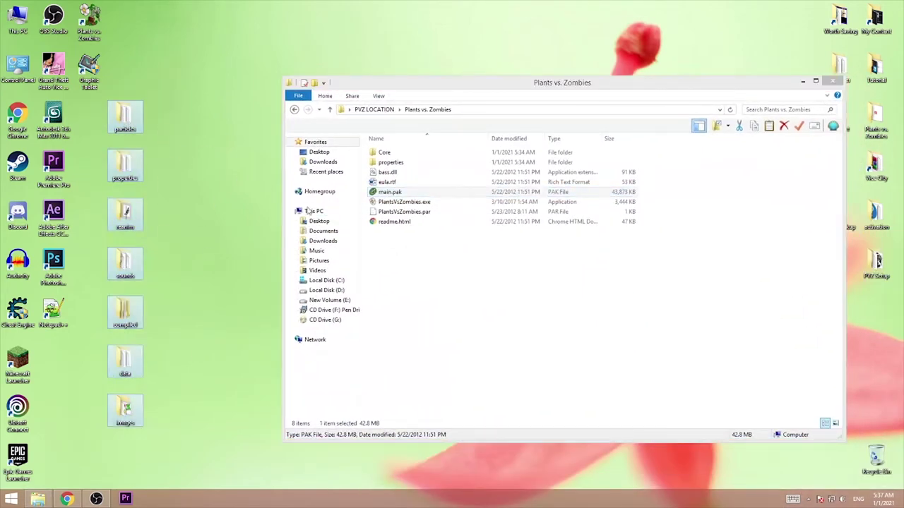
{"action": "left_click_drag", "start_coordinate": [125, 120], "coordinate": [478, 307]}
{"action": "right_click", "coordinate": [477, 306]}
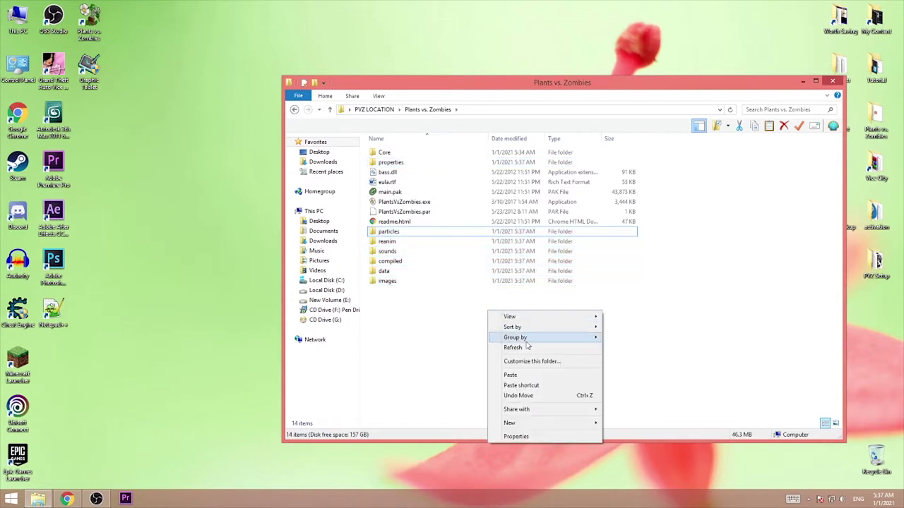
{"action": "left_click", "coordinate": [528, 347]}
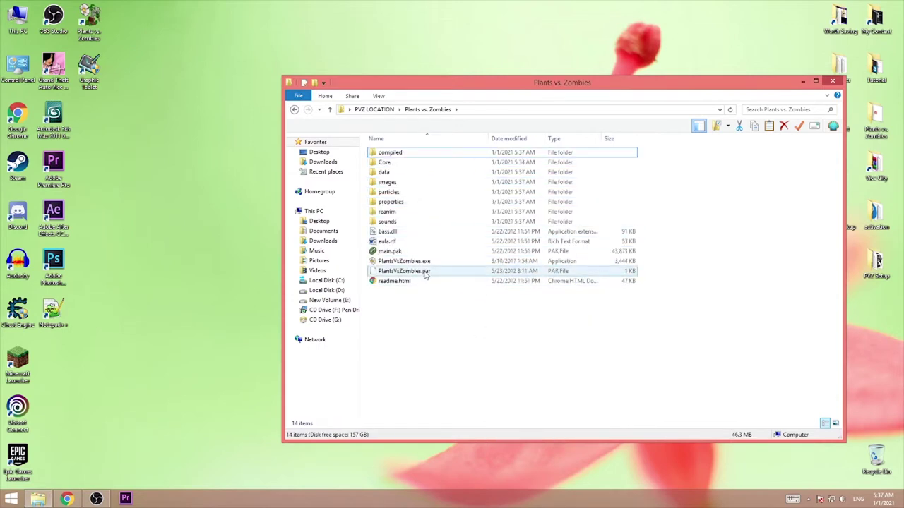
{"action": "left_click_drag", "start_coordinate": [502, 86], "coordinate": [450, 115]}
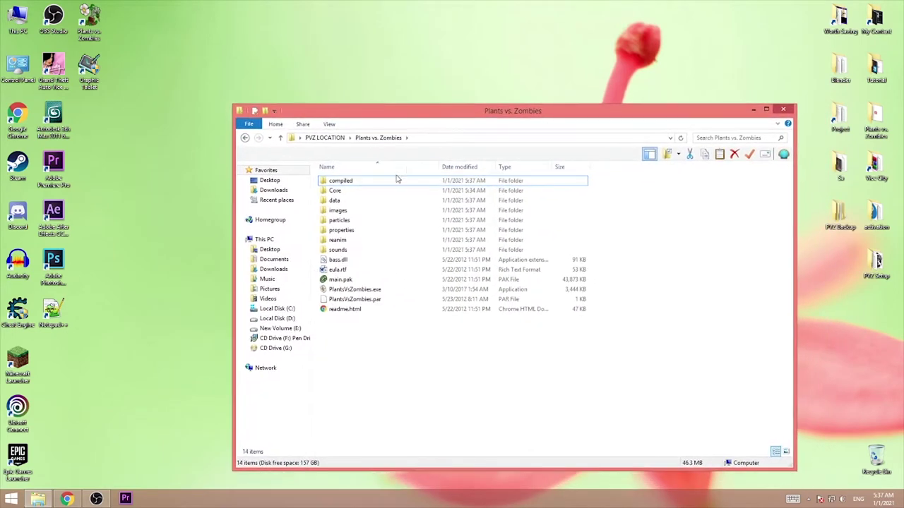
{"action": "left_click_drag", "start_coordinate": [593, 181], "coordinate": [357, 254]}
{"action": "right_click", "coordinate": [374, 216]}
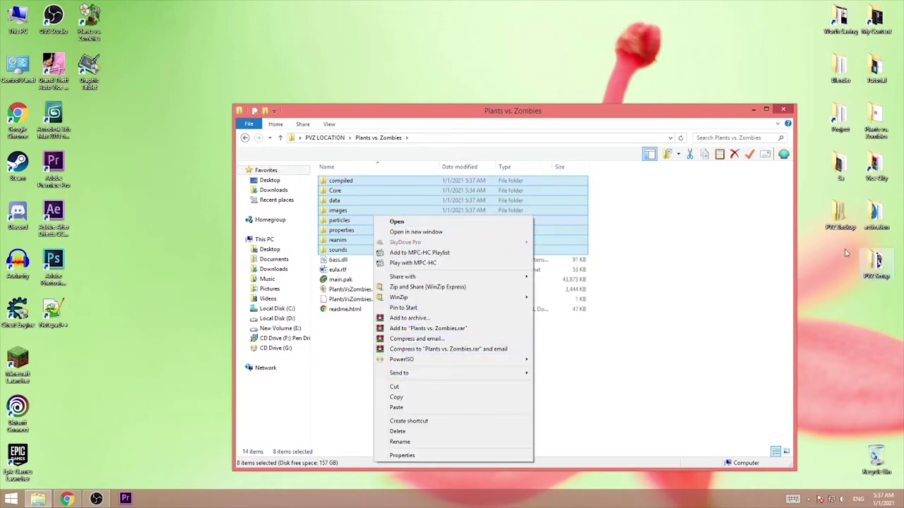
{"action": "left_click", "coordinate": [634, 263]}
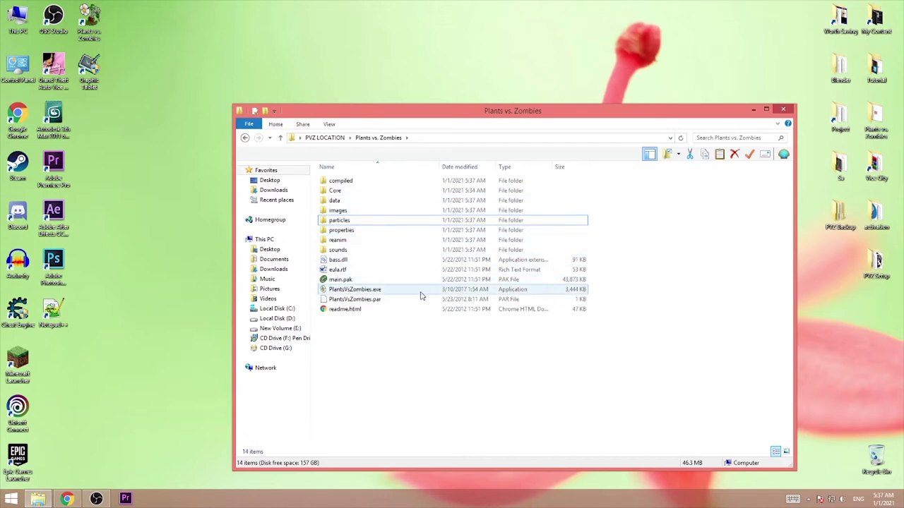
Delete main.pak from the Plants vs. Zombies folder and test-run PlantsVsZombies.exe, closing the game window again
{"action": "left_click", "coordinate": [358, 282]}
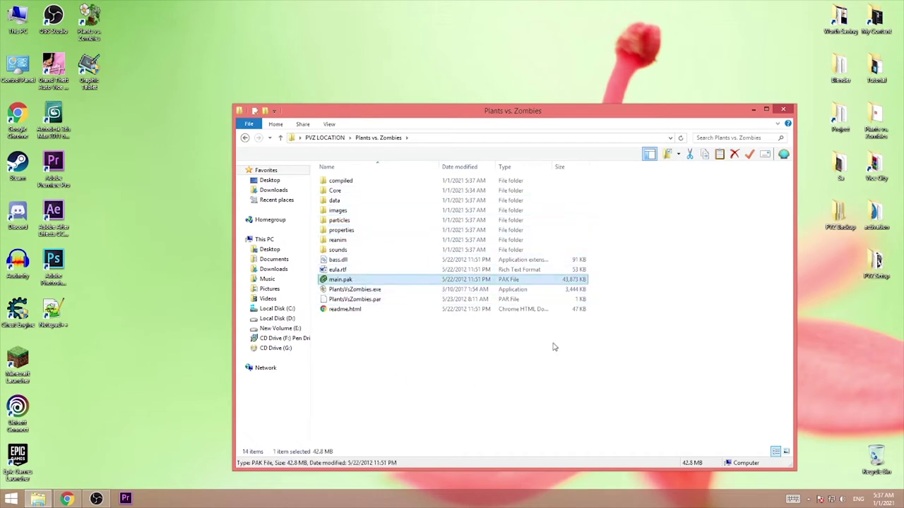
{"action": "key", "text": "Delete"}
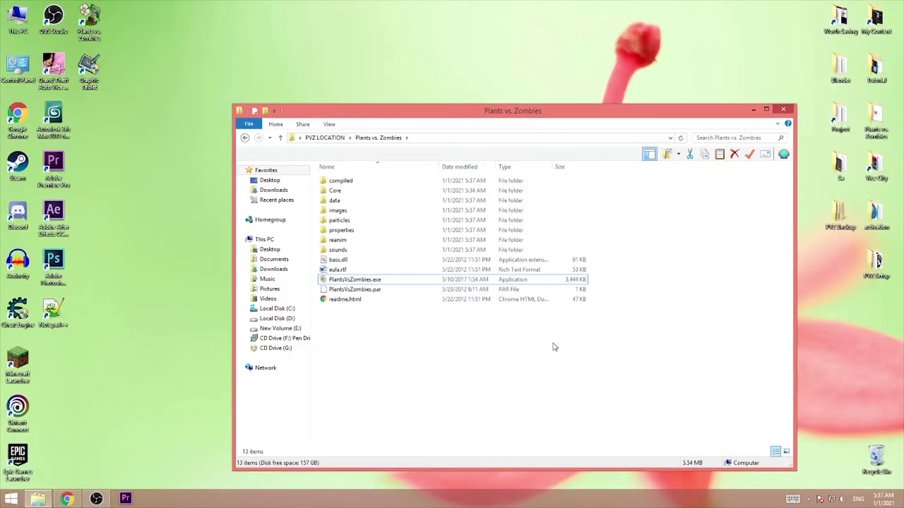
{"action": "double_click", "coordinate": [372, 280]}
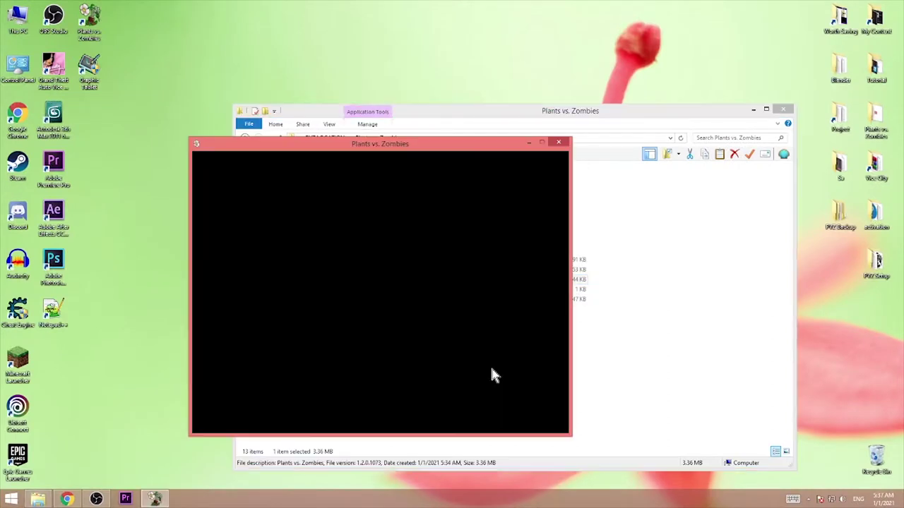
{"action": "left_click", "coordinate": [561, 144]}
{"action": "left_click_drag", "start_coordinate": [431, 354], "coordinate": [502, 378]}
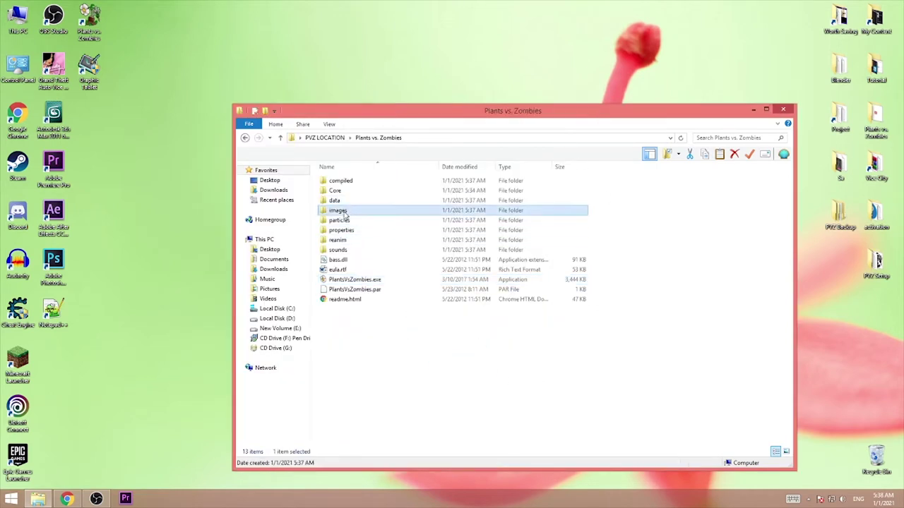
Look through the game's images folder, return to the Plants vs. Zombies folder and open the reanim folder
{"action": "double_click", "coordinate": [338, 210]}
{"action": "left_click_drag", "start_coordinate": [623, 120], "coordinate": [539, 73]}
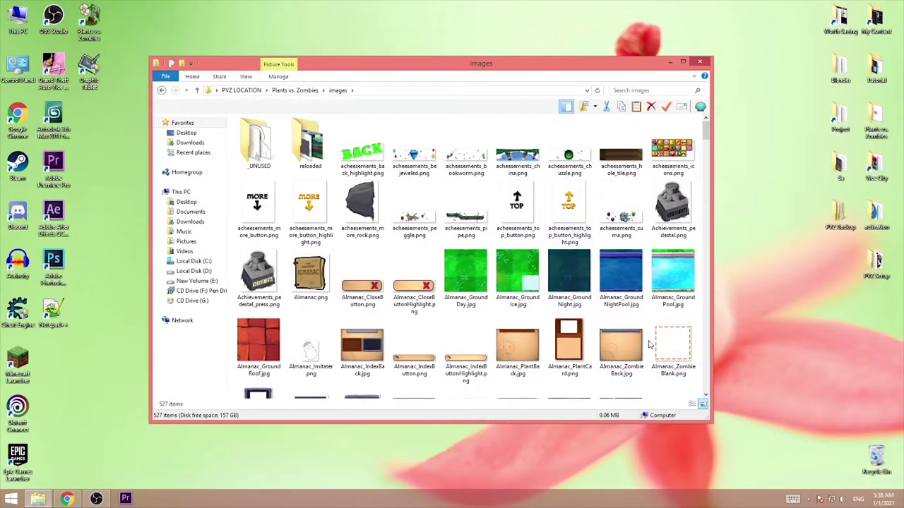
{"action": "left_click_drag", "start_coordinate": [706, 133], "coordinate": [398, 89]}
{"action": "left_click", "coordinate": [308, 92]}
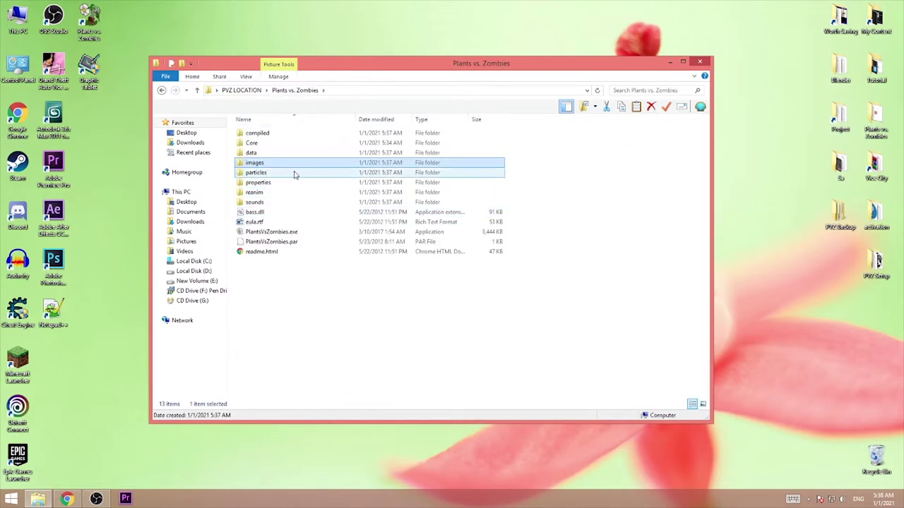
{"action": "left_click", "coordinate": [256, 193]}
{"action": "double_click", "coordinate": [255, 193]}
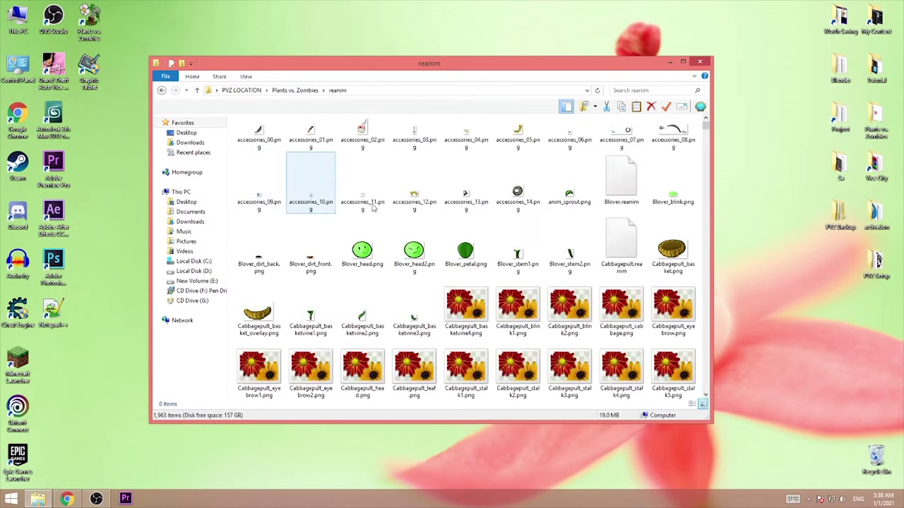
Look through the image and reanim files in the enlarged reanim folder, down to the PeaShooter files
{"action": "left_click", "coordinate": [683, 62]}
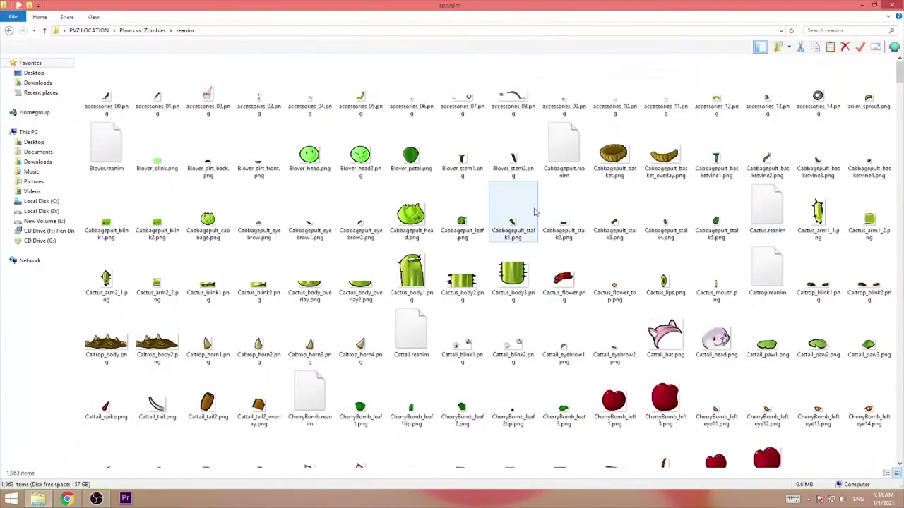
{"action": "scroll", "coordinate": [554, 216], "scroll_direction": "down", "scroll_amount": 15}
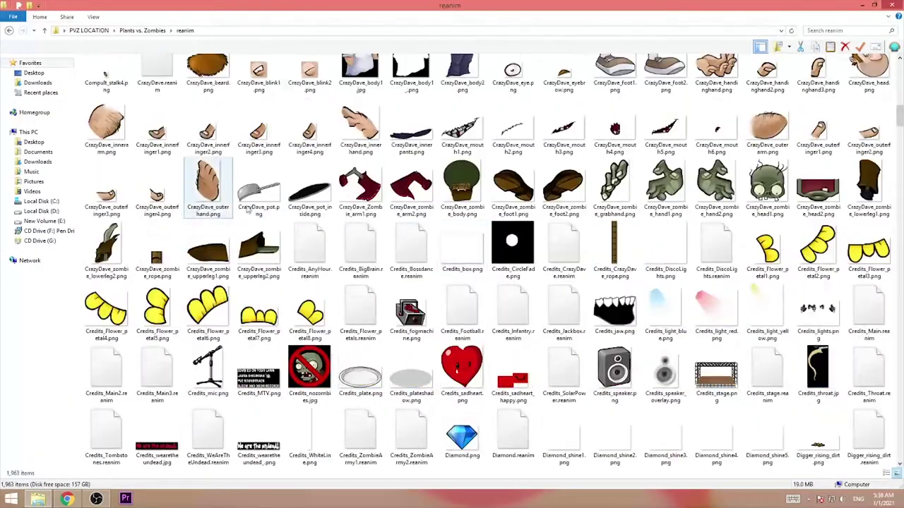
{"action": "scroll", "coordinate": [444, 300], "scroll_direction": "down", "scroll_amount": 6}
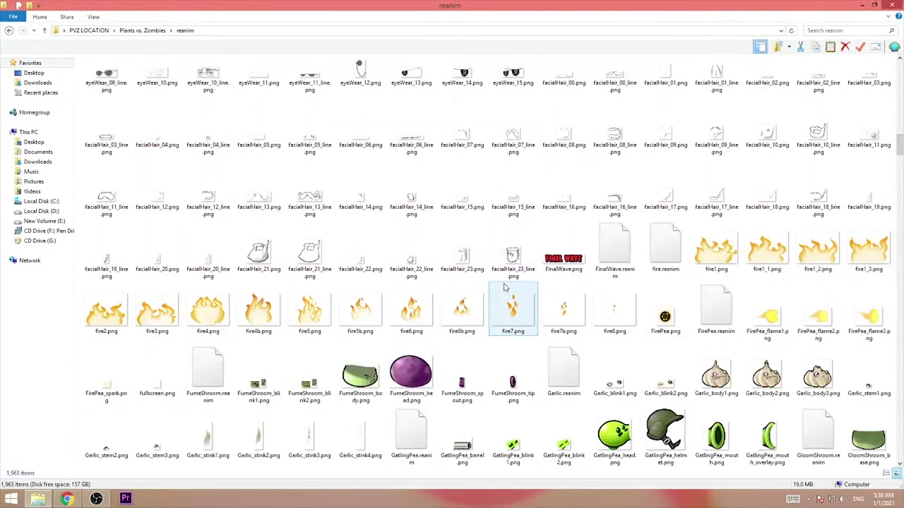
{"action": "scroll", "coordinate": [503, 289], "scroll_direction": "down", "scroll_amount": 6}
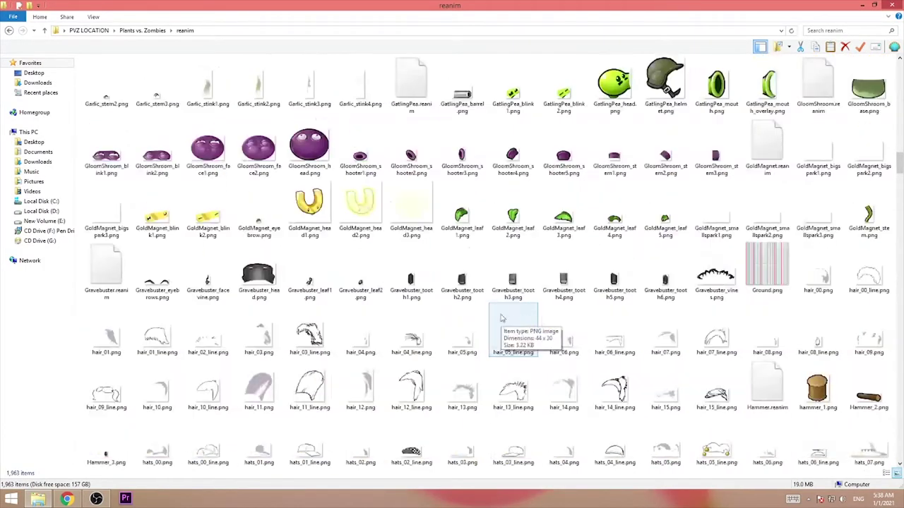
{"action": "scroll", "coordinate": [501, 318], "scroll_direction": "up", "scroll_amount": 20}
{"action": "scroll", "coordinate": [454, 303], "scroll_direction": "down", "scroll_amount": 12}
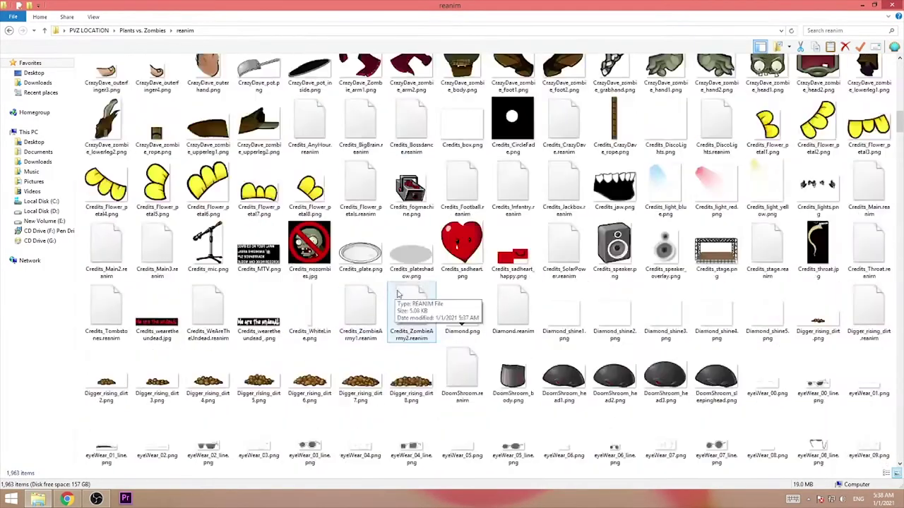
{"action": "scroll", "coordinate": [452, 282], "scroll_direction": "down", "scroll_amount": 6}
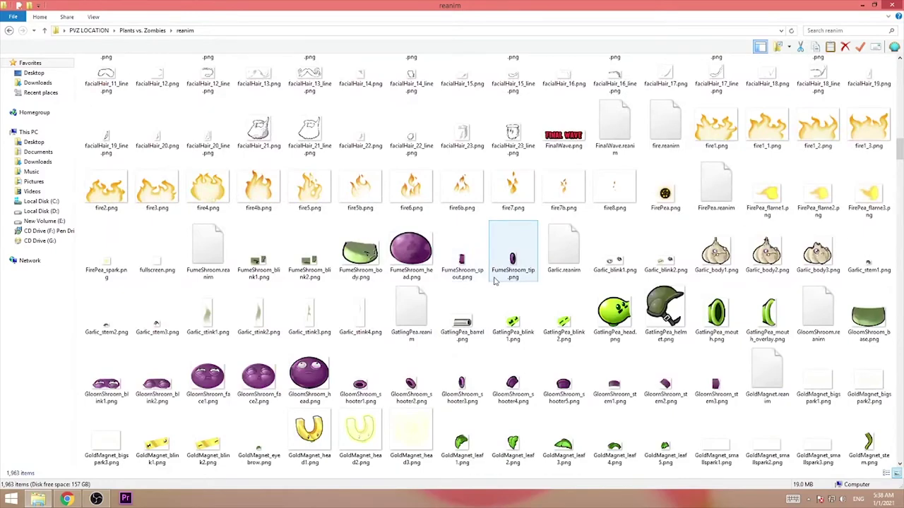
{"action": "scroll", "coordinate": [498, 281], "scroll_direction": "down", "scroll_amount": 3}
{"action": "scroll", "coordinate": [503, 275], "scroll_direction": "up", "scroll_amount": 3}
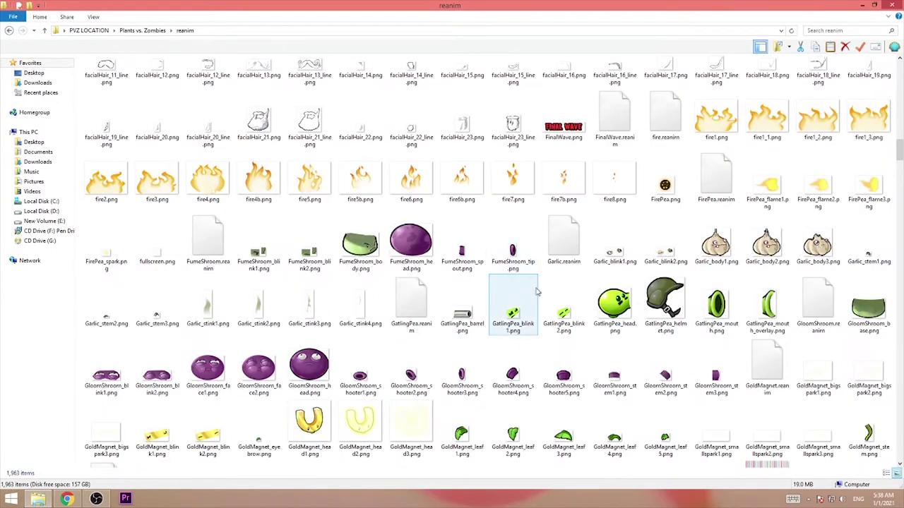
{"action": "scroll", "coordinate": [537, 283], "scroll_direction": "up", "scroll_amount": 20}
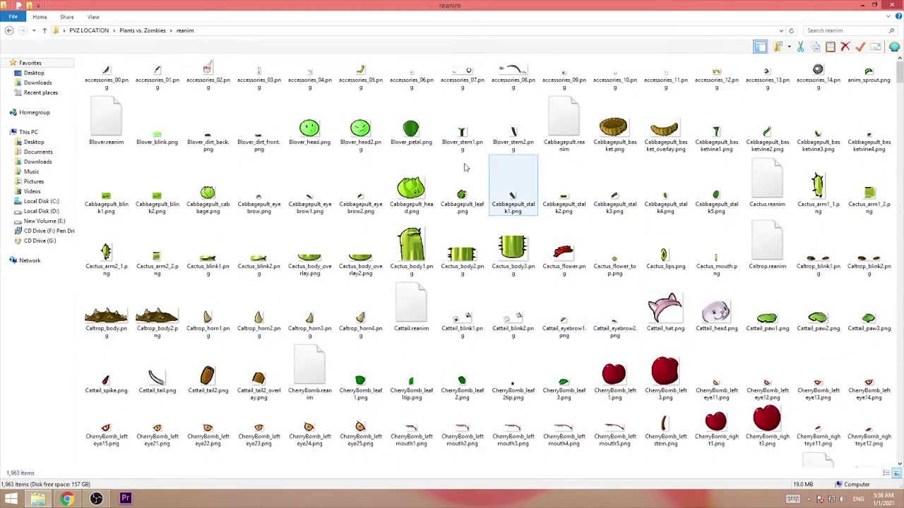
{"action": "scroll", "coordinate": [443, 205], "scroll_direction": "down", "scroll_amount": 12}
{"action": "scroll", "coordinate": [443, 205], "scroll_direction": "down", "scroll_amount": 10}
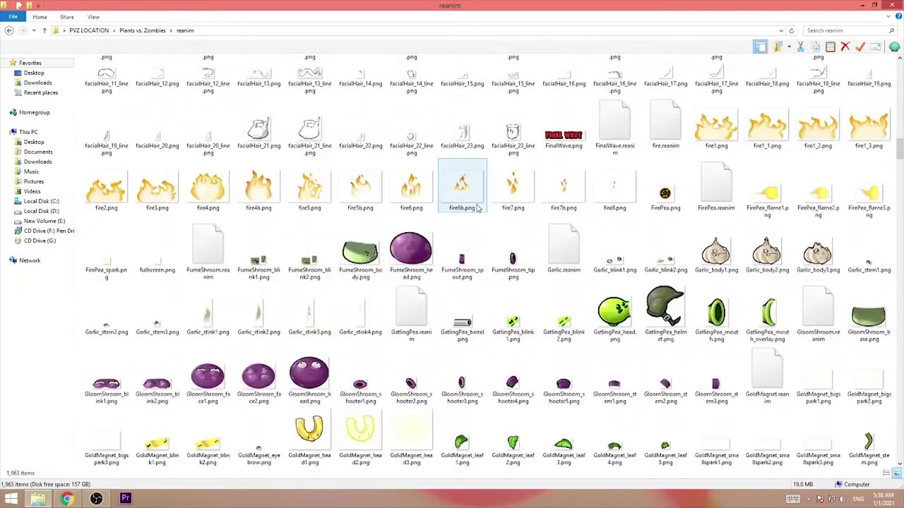
{"action": "scroll", "coordinate": [443, 205], "scroll_direction": "down", "scroll_amount": 3}
{"action": "scroll", "coordinate": [565, 233], "scroll_direction": "down", "scroll_amount": 6}
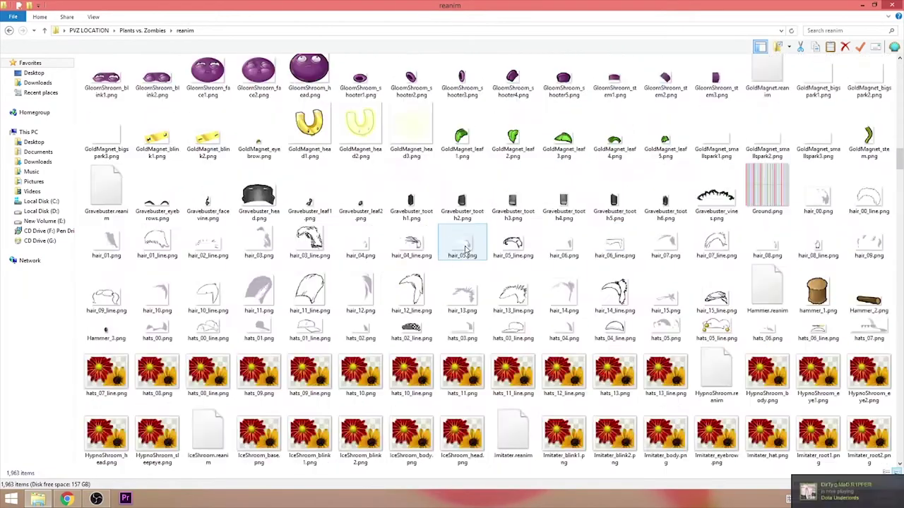
{"action": "mouse_move", "coordinate": [899, 185]}
{"action": "left_mouse_down"}
{"action": "mouse_move", "coordinate": [899, 215]}
{"action": "mouse_move", "coordinate": [899, 195]}
{"action": "left_mouse_up"}
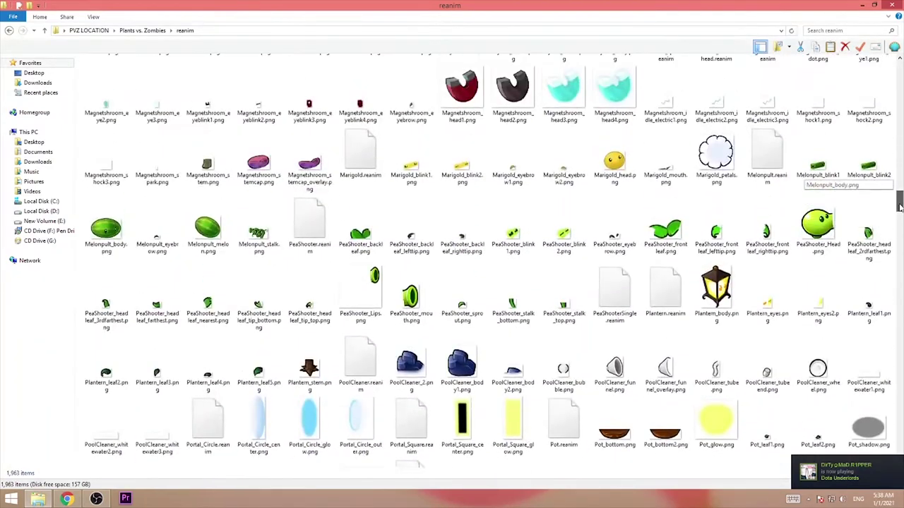
Open PeaShooter_Head.png from the reanim folder in Adobe Photoshop CC 2015
{"action": "left_click", "coordinate": [833, 225]}
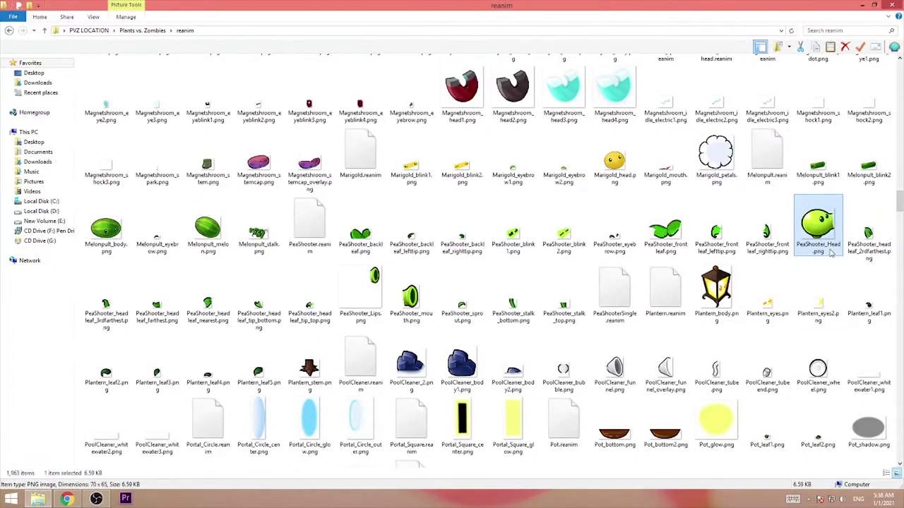
{"action": "right_click", "coordinate": [822, 224]}
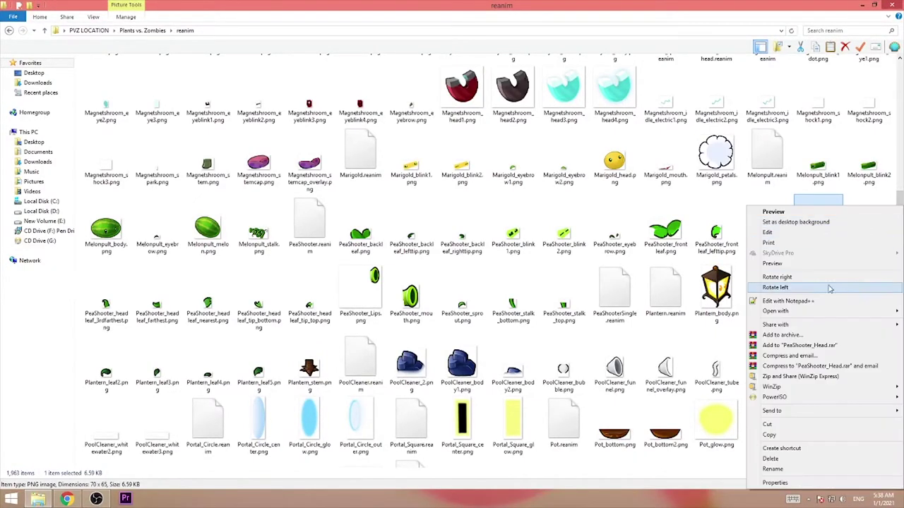
{"action": "mouse_move", "coordinate": [853, 314]}
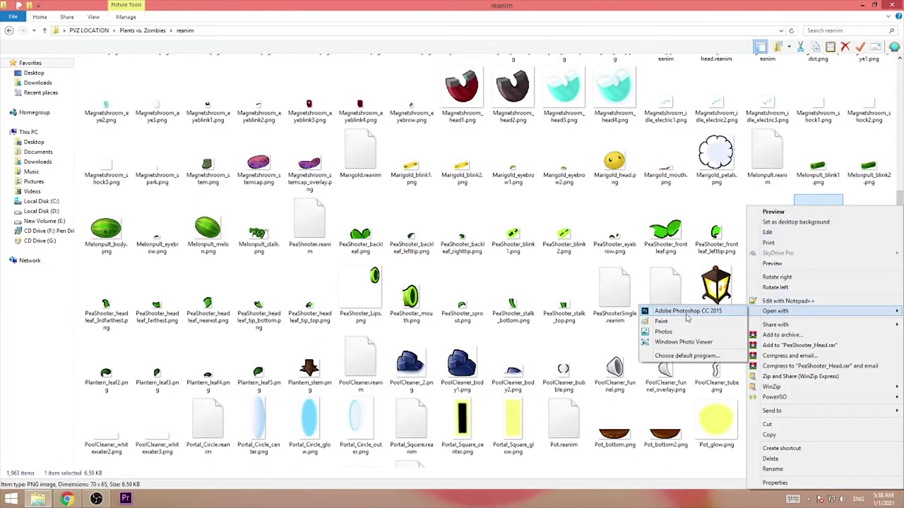
{"action": "left_click", "coordinate": [686, 312]}
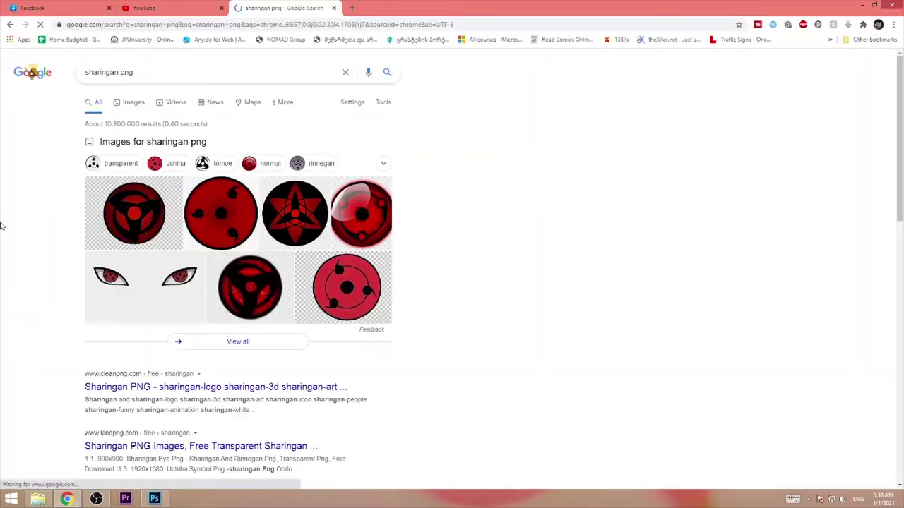
Place the 600px-Sharingan_triple.svg image on the PeaShooter head, shrunk to a red eye behind the original dark eye
{"action": "left_click", "coordinate": [485, 283]}
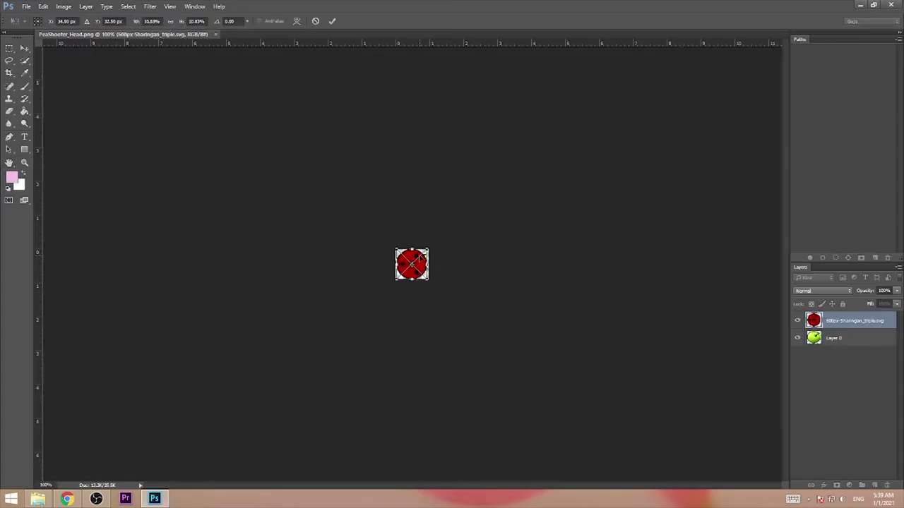
{"action": "scroll", "coordinate": [417, 259], "scroll_direction": "up", "scroll_amount": 8}
{"action": "left_click_drag", "start_coordinate": [427, 250], "coordinate": [437, 227]}
{"action": "left_click_drag", "start_coordinate": [382, 187], "coordinate": [397, 198]}
{"action": "key", "text": "Return"}
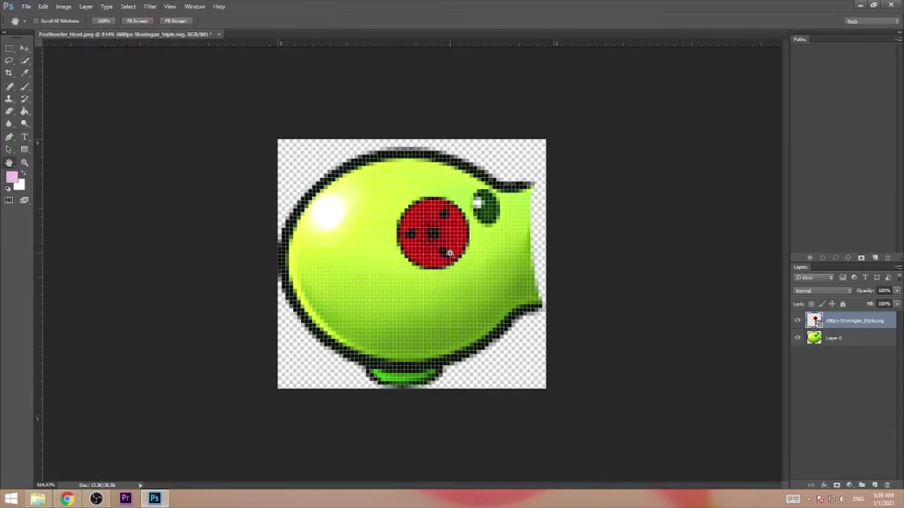
{"action": "key", "text": "ctrl+t"}
{"action": "left_click_drag", "start_coordinate": [440, 262], "coordinate": [494, 234]}
{"action": "key", "text": "Escape"}
Rasterize the Sharingan layer and paste a copy of it as a new layer
{"action": "key", "text": "b"}
{"action": "left_click", "coordinate": [459, 209]}
{"action": "key", "text": "Return"}
{"action": "key", "text": "ctrl+r"}
{"action": "key", "text": "ctrl+v"}
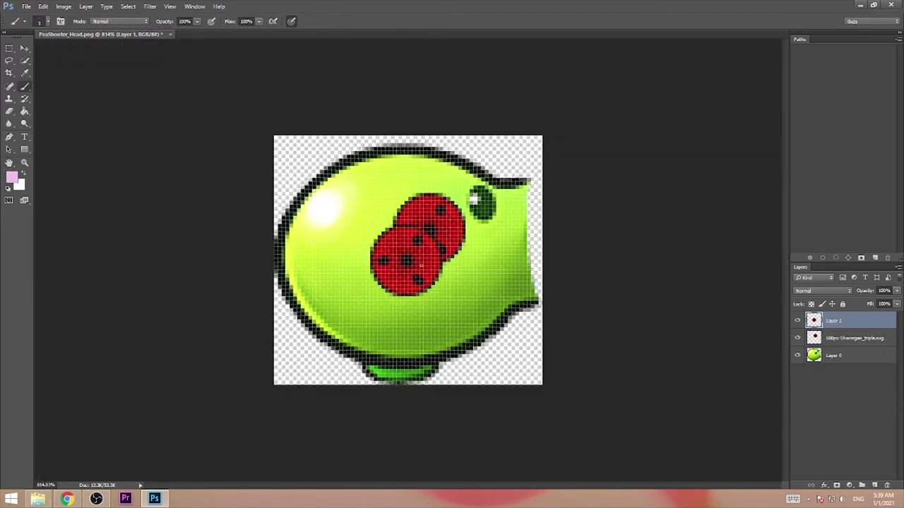
Scale the pasted Sharingan copy down and fit it over the PeaShooter's original dark eye
{"action": "key", "text": "ctrl+t"}
{"action": "left_click_drag", "start_coordinate": [410, 261], "coordinate": [489, 198]}
{"action": "left_click_drag", "start_coordinate": [521, 232], "coordinate": [499, 211]}
{"action": "left_click_drag", "start_coordinate": [484, 194], "coordinate": [489, 207]}
{"action": "key", "text": "Return"}
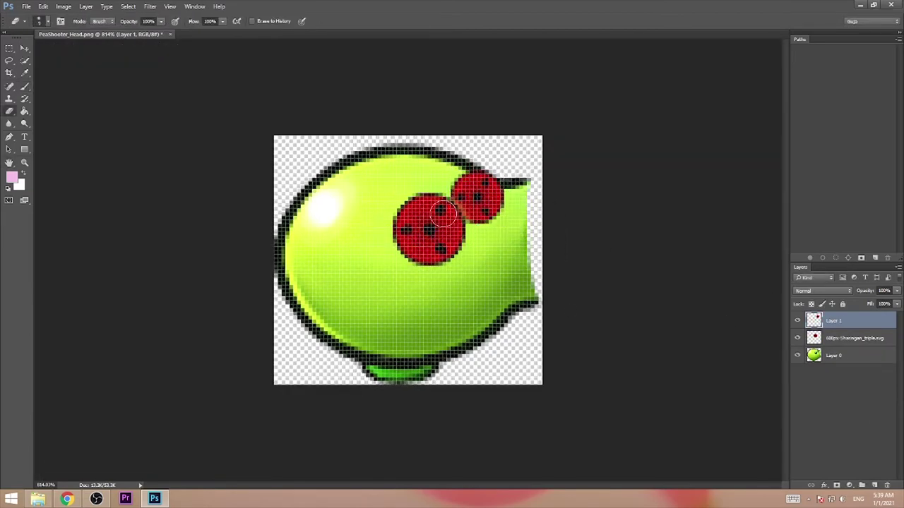
Merge both Sharingan layers into the PeaShooter head layer and save PeaShooter_Head.png
{"action": "scroll", "coordinate": [516, 245], "scroll_direction": "down", "scroll_amount": 1}
{"action": "key", "text": "z"}
{"action": "left_click_drag", "start_coordinate": [540, 266], "coordinate": [487, 267]}
{"action": "right_click", "coordinate": [836, 320]}
{"action": "left_click", "coordinate": [772, 376]}
{"action": "key", "text": "ctrl+e"}
{"action": "key", "text": "ctrl+s"}
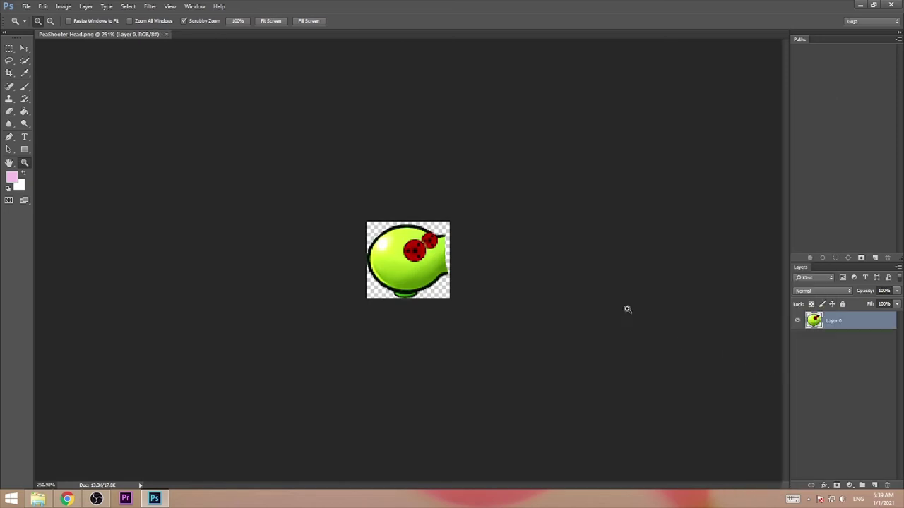
Close Photoshop, refresh the desktop and move the Sharingan image from it to the Recycle Bin
{"action": "left_click", "coordinate": [26, 7]}
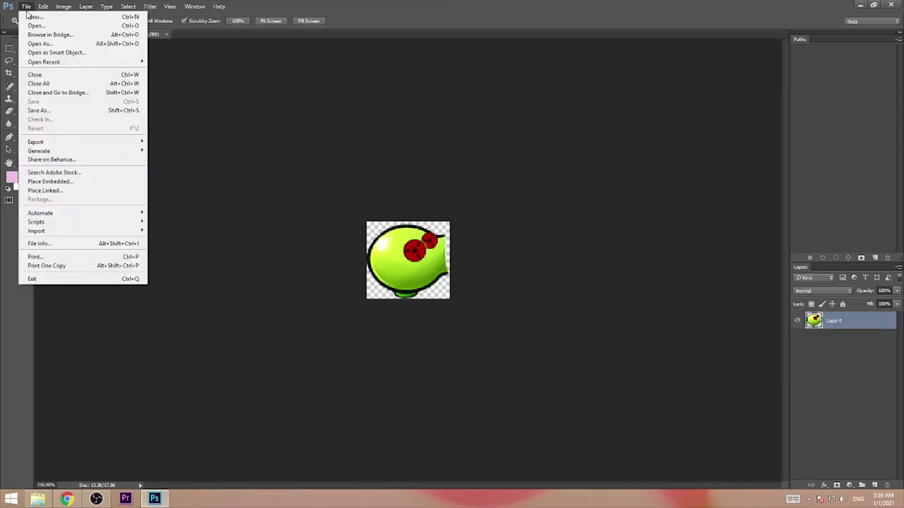
{"action": "left_click", "coordinate": [247, 127]}
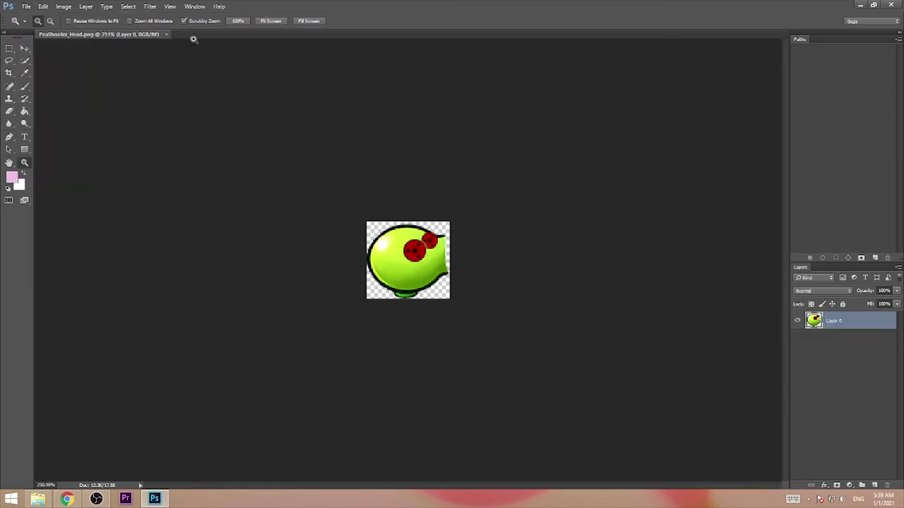
{"action": "left_click", "coordinate": [894, 6]}
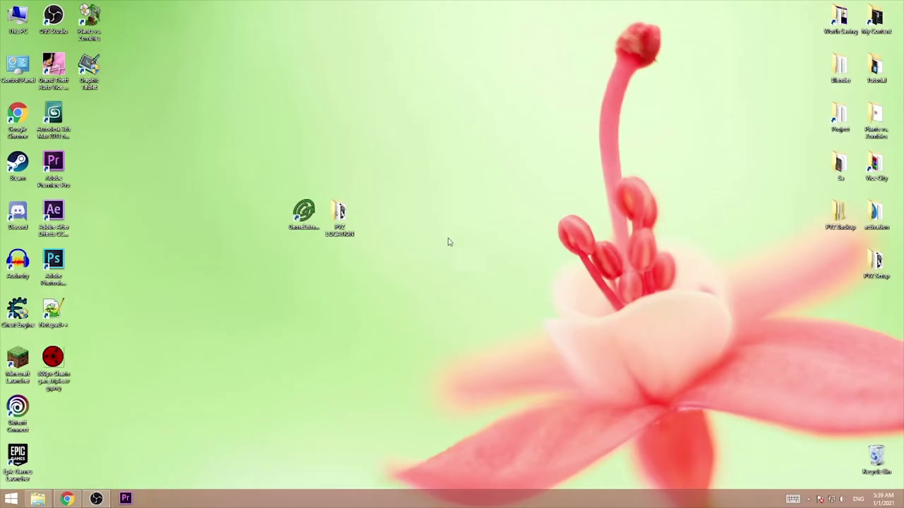
{"action": "right_click", "coordinate": [444, 236]}
{"action": "left_click", "coordinate": [481, 260]}
{"action": "left_click_drag", "start_coordinate": [59, 359], "coordinate": [874, 463]}
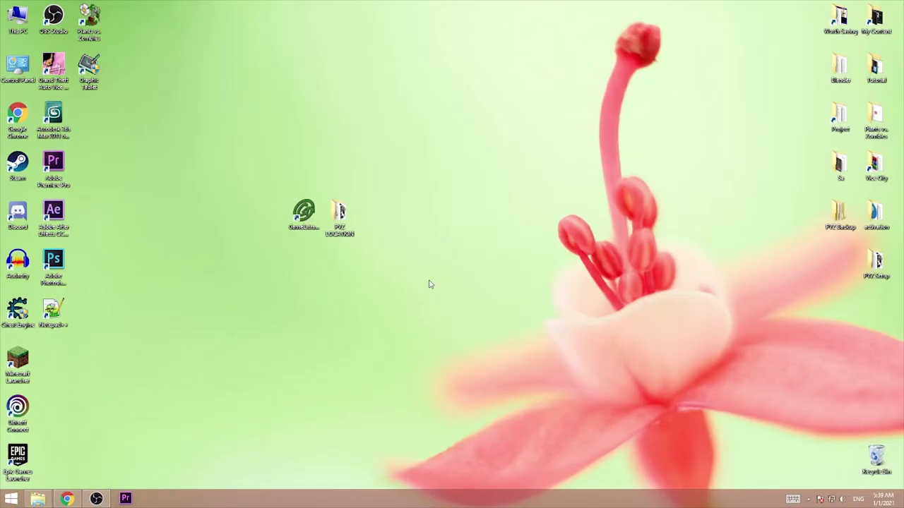
Check the edited PeaShooter_Head.png in the reanim folder and open the game's images folder
{"action": "left_click", "coordinate": [39, 500]}
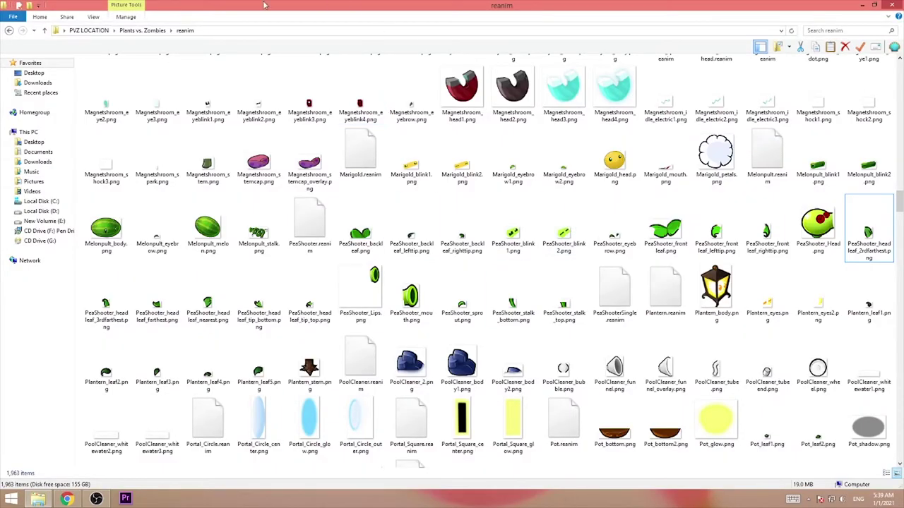
{"action": "left_click", "coordinate": [819, 225]}
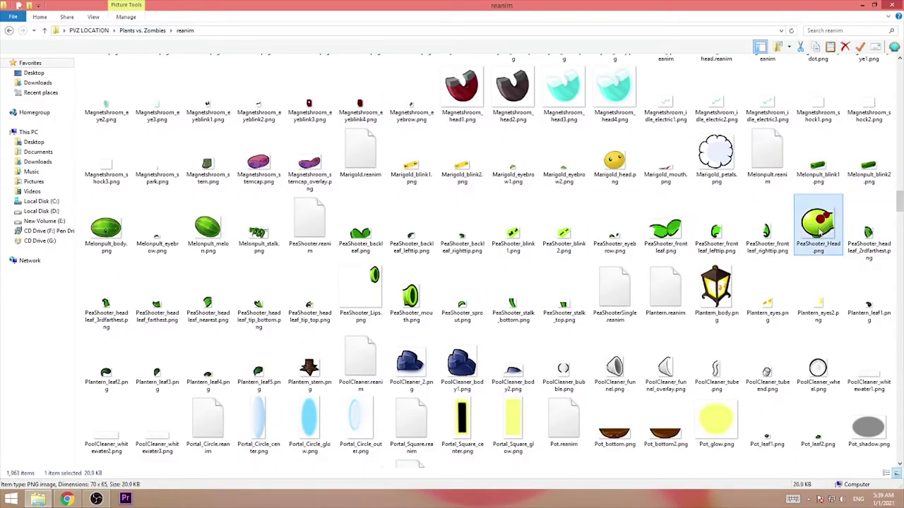
{"action": "left_click", "coordinate": [142, 31]}
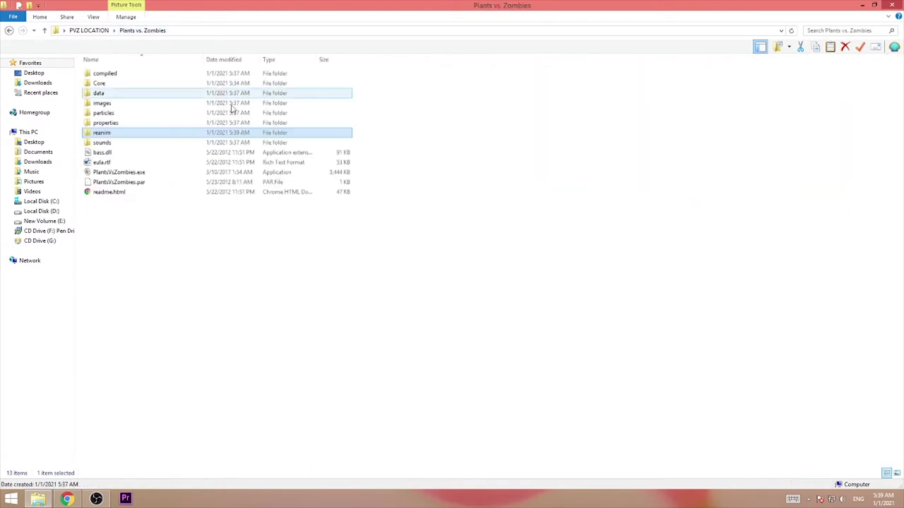
{"action": "double_click", "coordinate": [118, 104]}
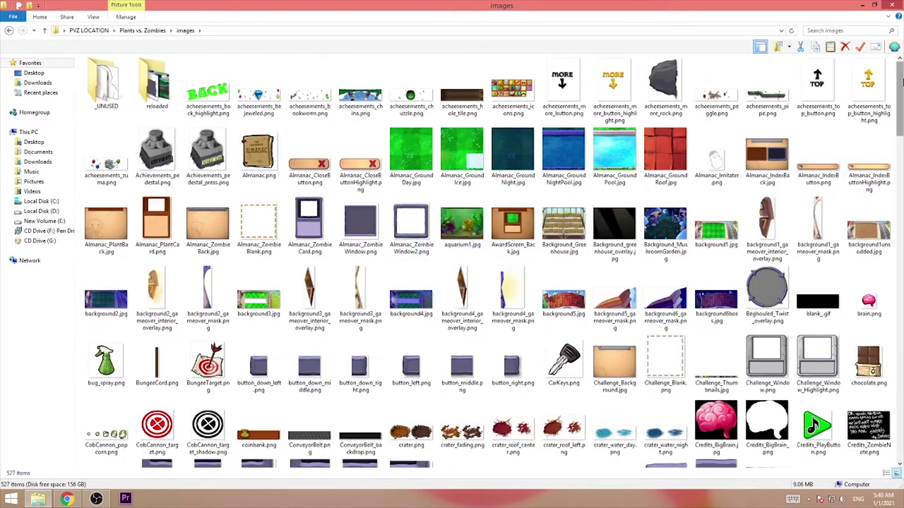
Find PopCap_Logo.jpg in the images folder and open it in Photoshop
{"action": "left_click_drag", "start_coordinate": [901, 98], "coordinate": [901, 115]}
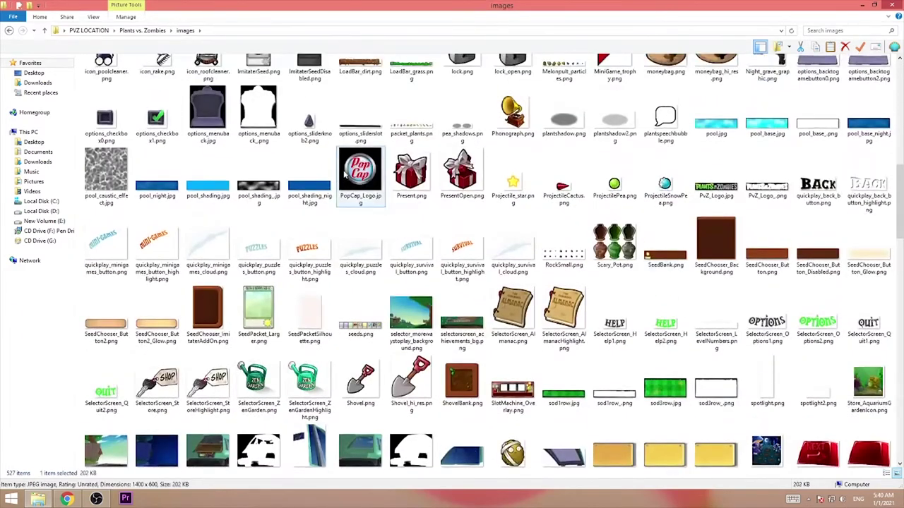
{"action": "left_click", "coordinate": [478, 234]}
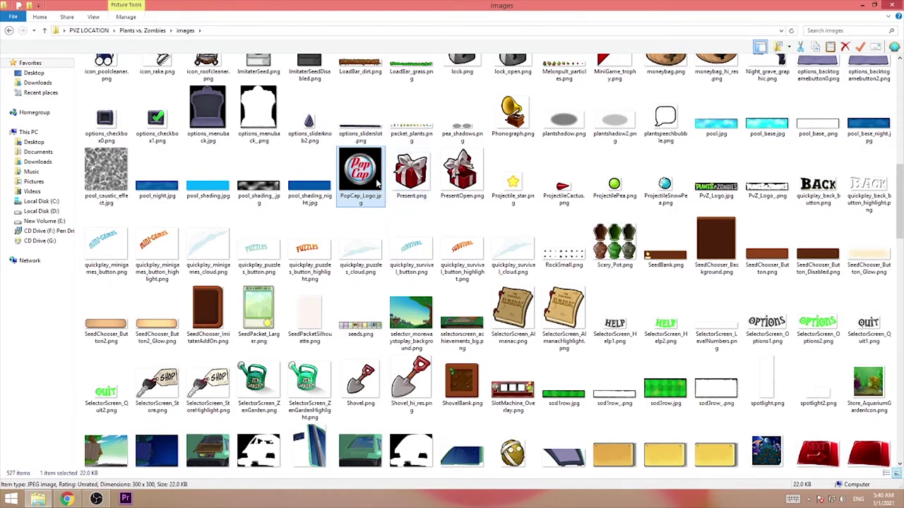
{"action": "right_click", "coordinate": [349, 192]}
{"action": "mouse_move", "coordinate": [433, 282]}
{"action": "left_click", "coordinate": [549, 319]}
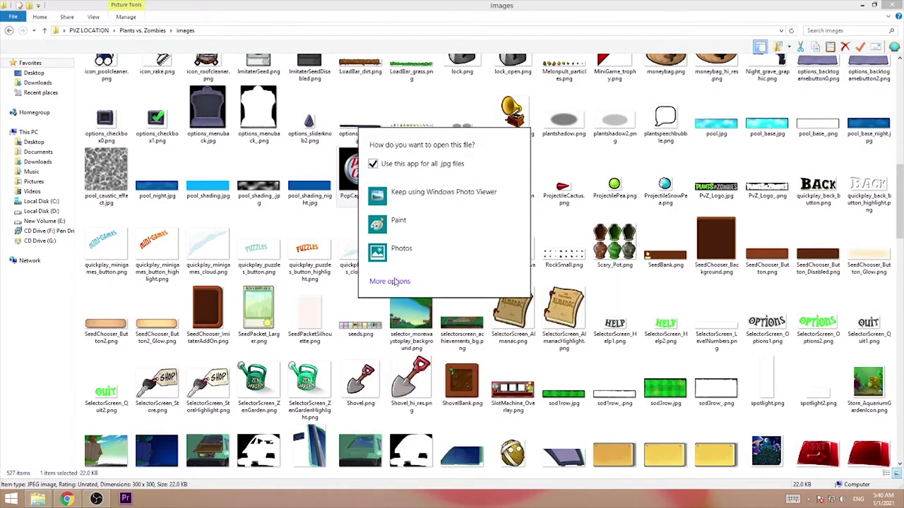
{"action": "left_click", "coordinate": [393, 280]}
{"action": "left_click", "coordinate": [503, 231]}
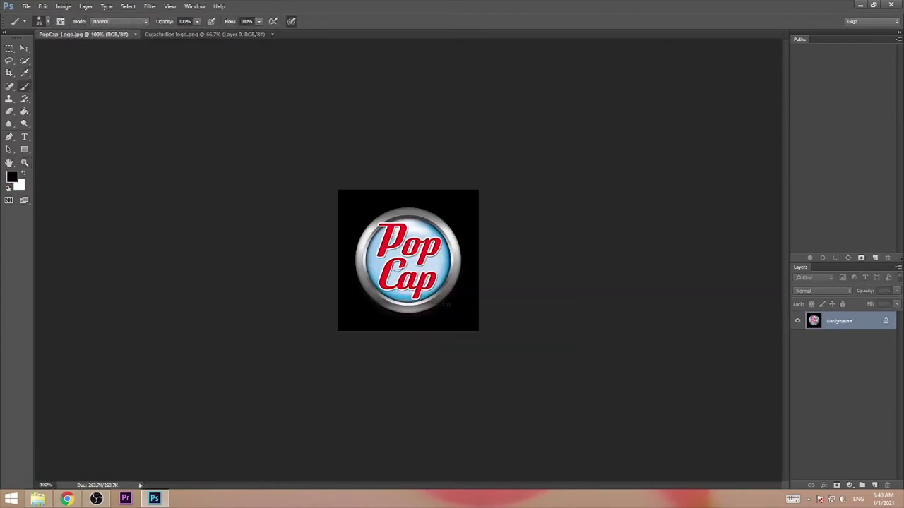
Enlarge the brush and paint over the whole PopCap logo in black
{"action": "key", "text": "bracketright"}
{"action": "key", "text": "bracketright"}
{"action": "key", "text": "bracketright"}
{"action": "key", "text": "bracketright"}
{"action": "key", "text": "bracketright"}
{"action": "key", "text": "bracketright"}
{"action": "key", "text": "bracketright"}
{"action": "key", "text": "bracketright"}
{"action": "key", "text": "bracketright"}
{"action": "key", "text": "bracketright"}
{"action": "left_click_drag", "start_coordinate": [381, 226], "coordinate": [417, 296]}
Paste the Gujastudios logo onto the black canvas and scale it to about 20.6%, centred in the image
{"action": "key", "text": "ctrl+v"}
{"action": "key", "text": "ctrl+t"}
{"action": "left_click_drag", "start_coordinate": [339, 191], "coordinate": [454, 293]}
{"action": "left_click_drag", "start_coordinate": [565, 416], "coordinate": [405, 264]}
{"action": "left_click_drag", "start_coordinate": [326, 189], "coordinate": [365, 226]}
{"action": "left_click_drag", "start_coordinate": [424, 282], "coordinate": [417, 269]}
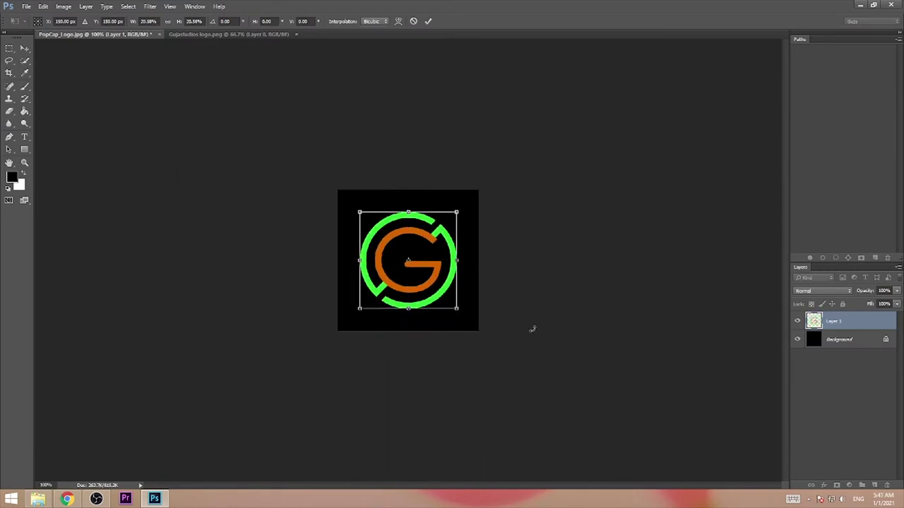
{"action": "key", "text": "Return"}
Apply the scaling of the Gujastudios logo and merge Layer 1 into the Background layer
{"action": "key", "text": "b"}
{"action": "right_click", "coordinate": [846, 321]}
{"action": "left_click", "coordinate": [769, 372]}
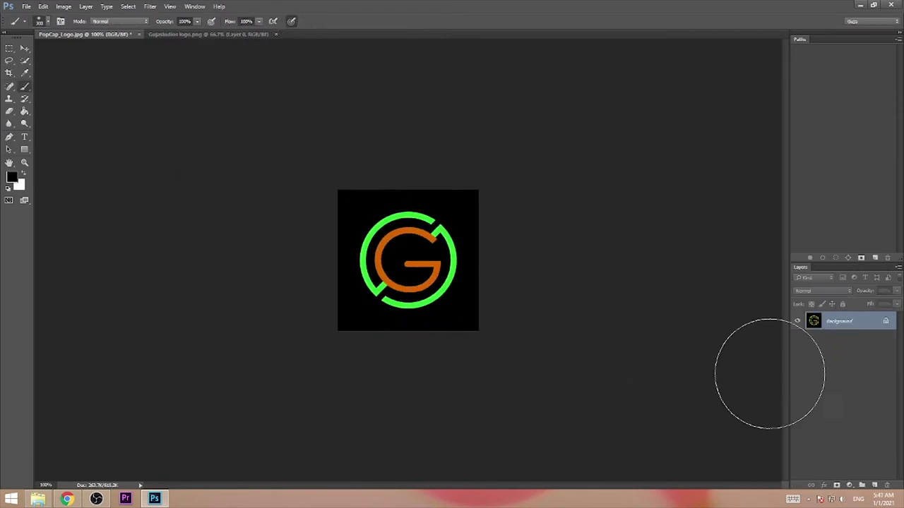
Save PopCap_Logo.jpg with High JPEG quality in Baseline ("Standard") format and close both open images
{"action": "key", "text": "ctrl+s"}
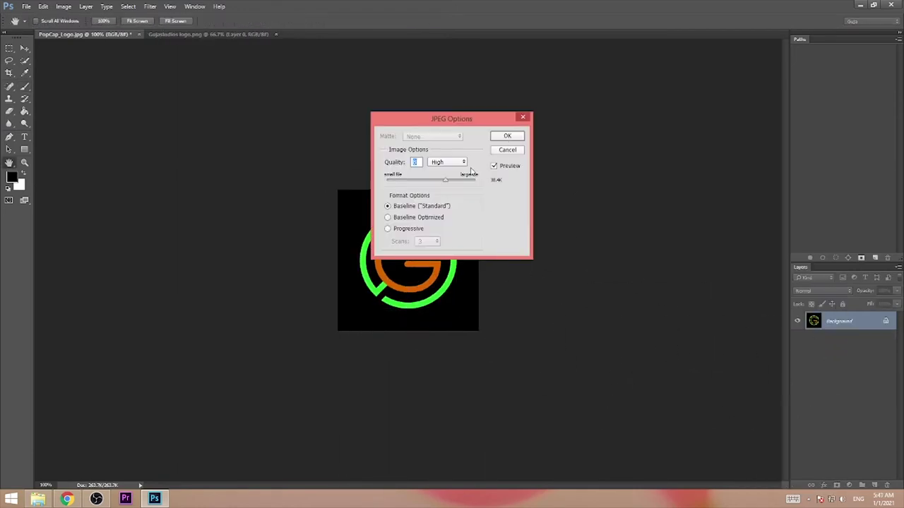
{"action": "left_click", "coordinate": [507, 138]}
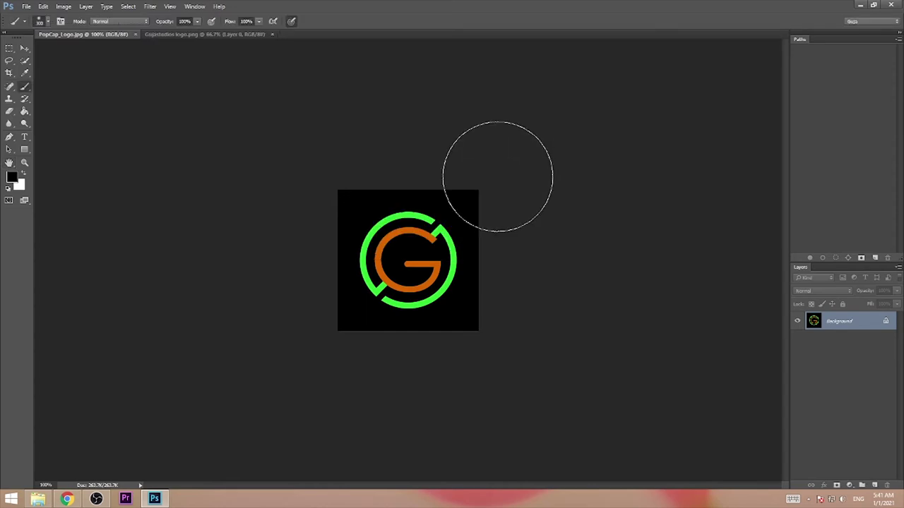
{"action": "left_click", "coordinate": [132, 33]}
{"action": "left_click", "coordinate": [168, 34]}
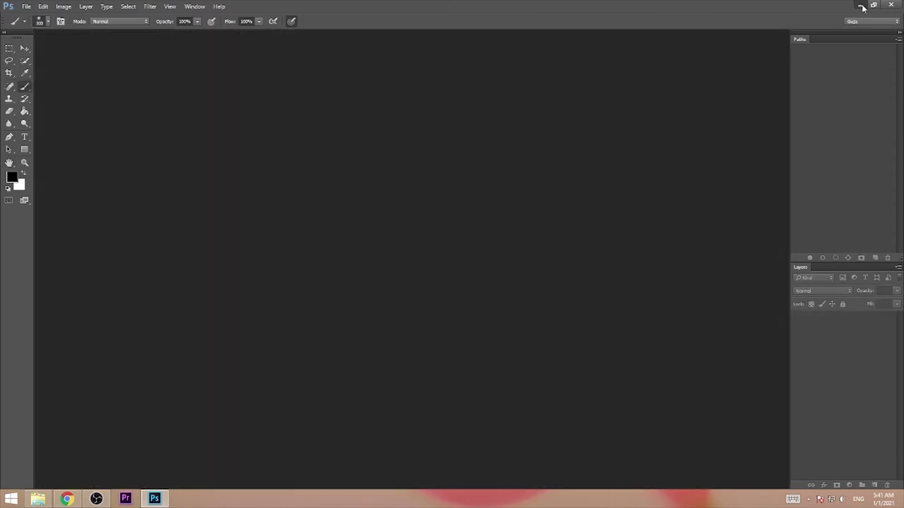
Switch to the images folder, view selector_morewaystoplay_background.png, and close the open windows to return to the desktop
{"action": "left_click", "coordinate": [862, 6]}
{"action": "left_click", "coordinate": [421, 320]}
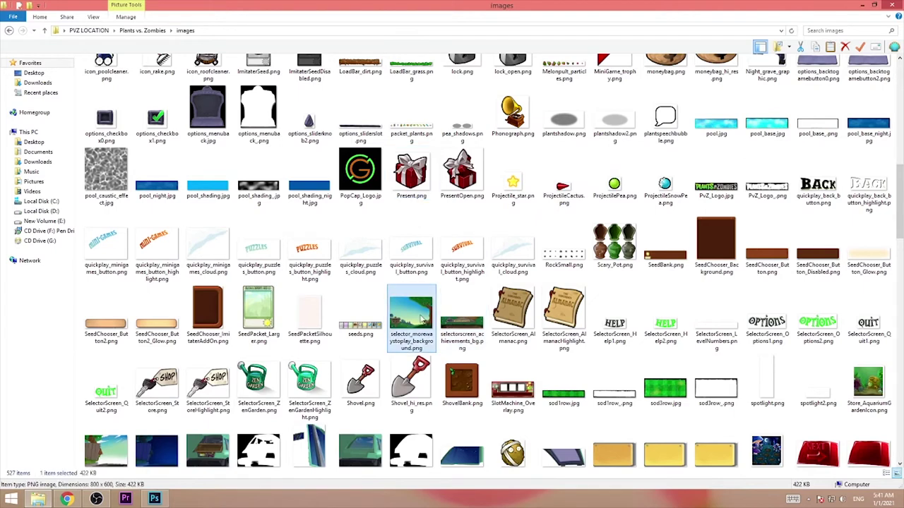
{"action": "double_click", "coordinate": [422, 320]}
{"action": "left_click", "coordinate": [253, 17]}
{"action": "left_click", "coordinate": [891, 5]}
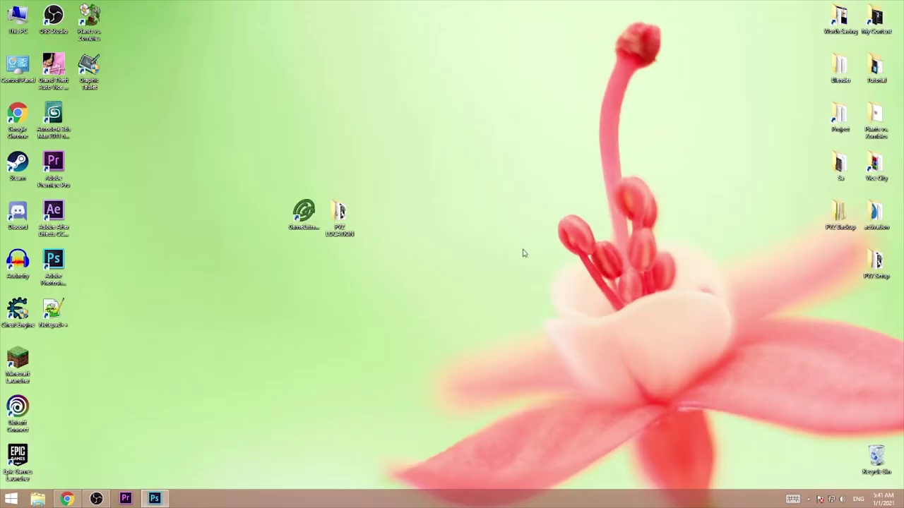
Launch PlantsVsZombies.exe from the Plants vs. Zombies folder in PVZ LOCATION and reposition the game window
{"action": "double_click", "coordinate": [341, 215]}
{"action": "double_click", "coordinate": [125, 85]}
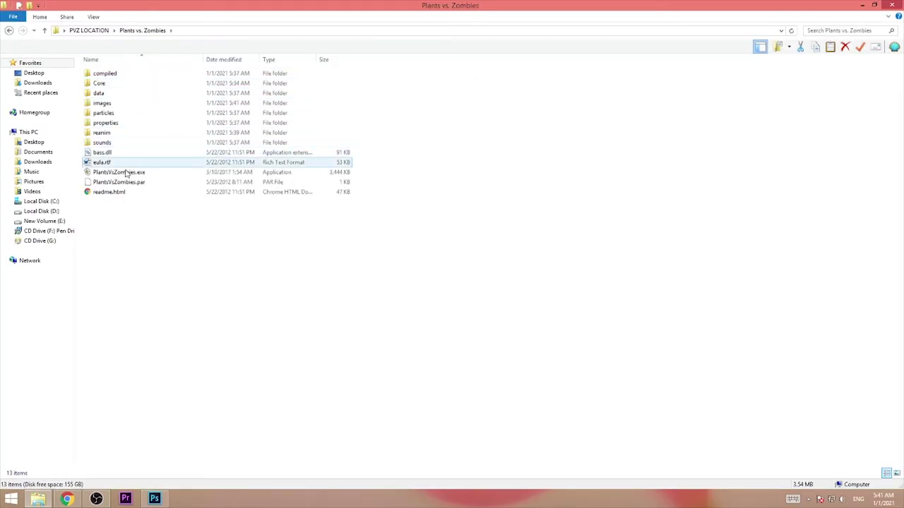
{"action": "left_click", "coordinate": [126, 173]}
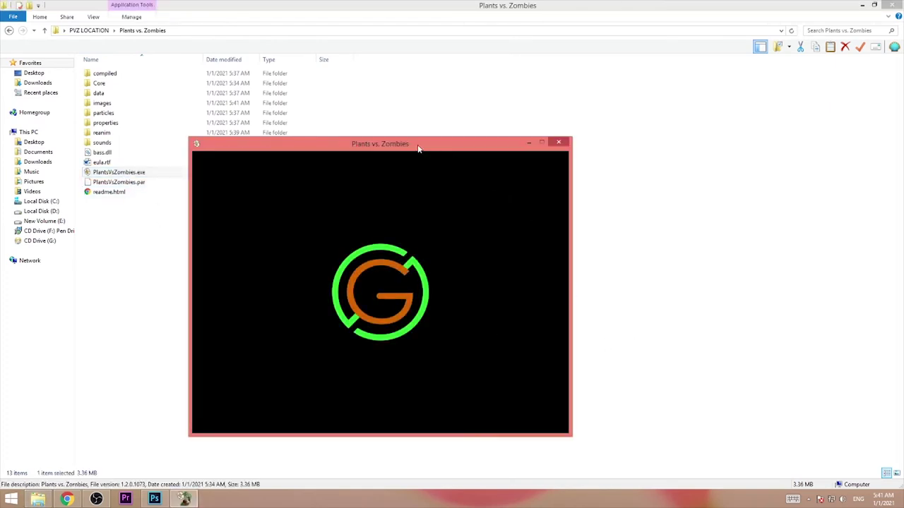
{"action": "left_click_drag", "start_coordinate": [419, 149], "coordinate": [454, 130]}
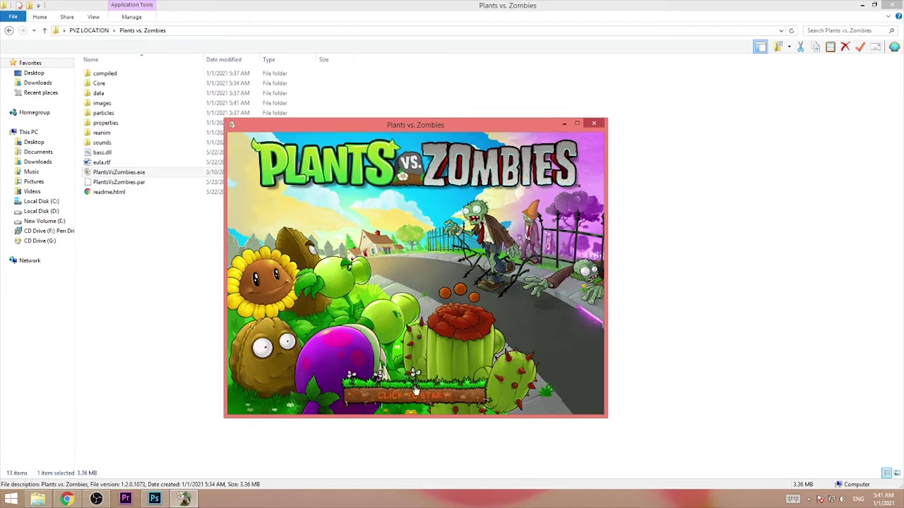
Enter the level's plant selection to check the modded Peashooter and switch the game to full screen
{"action": "left_click", "coordinate": [599, 286]}
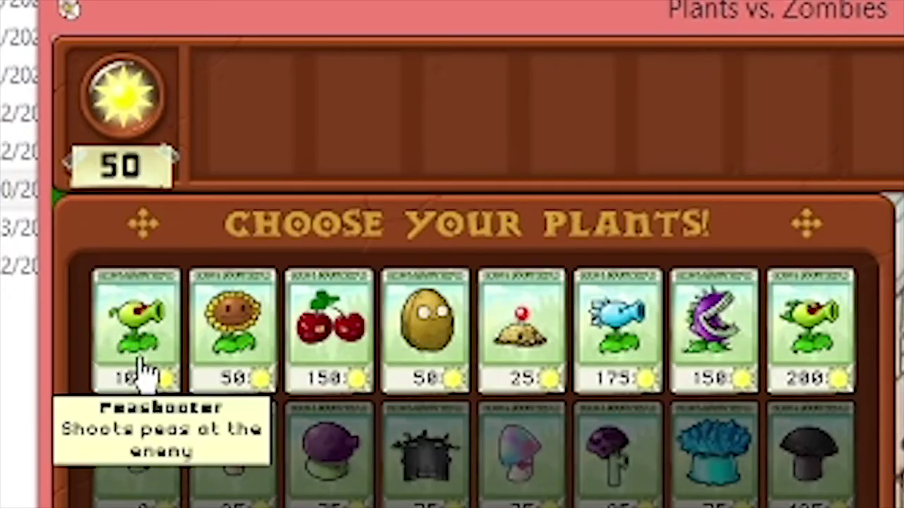
{"action": "left_click", "coordinate": [145, 371]}
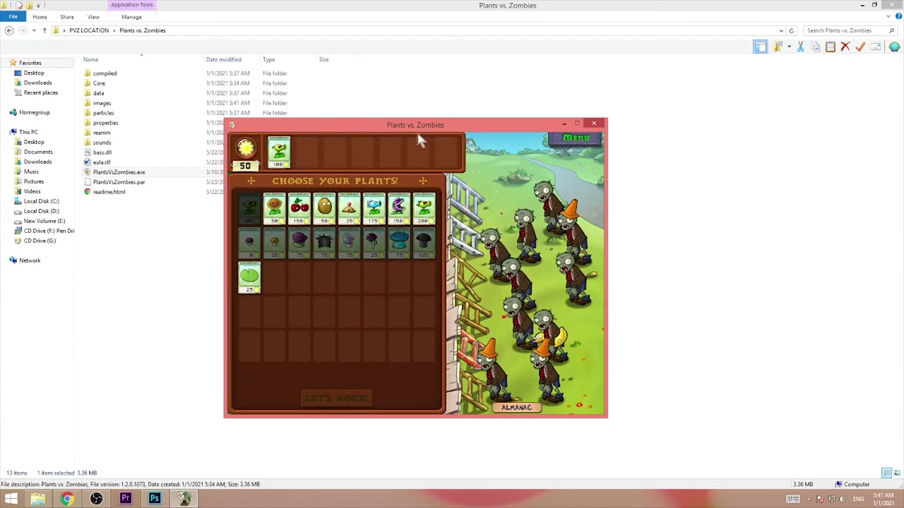
{"action": "left_click", "coordinate": [581, 138]}
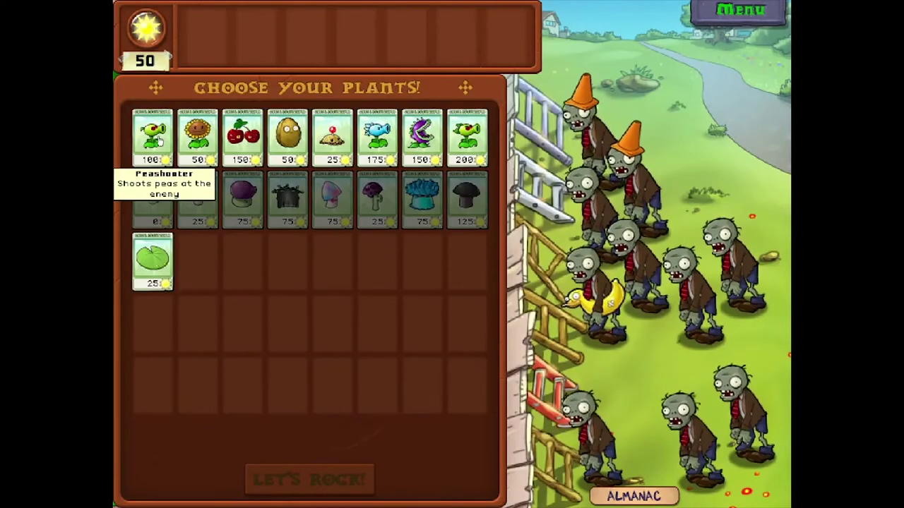
Choose Peashooter, Repeater, Chomper, Snow Pea, Wall-nut, Sunflower and Lily Pad, and start the level
{"action": "left_click", "coordinate": [157, 141]}
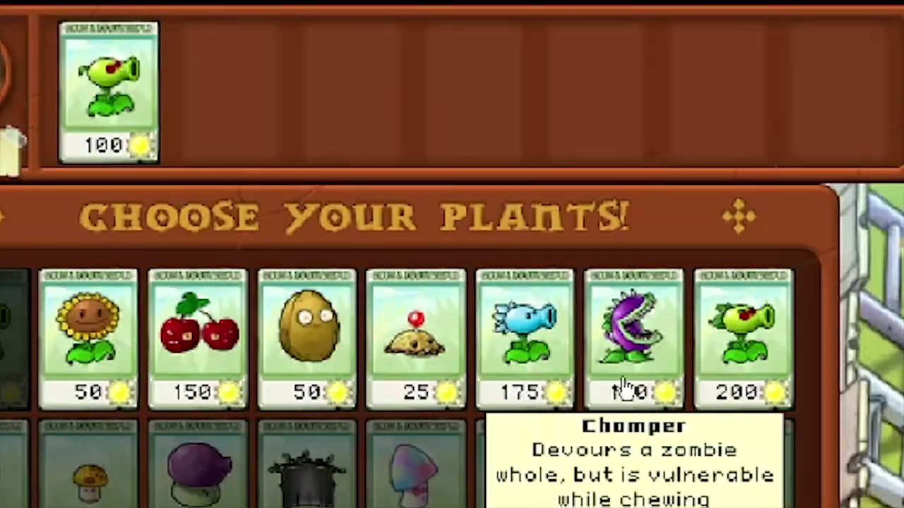
{"action": "left_click", "coordinate": [452, 147]}
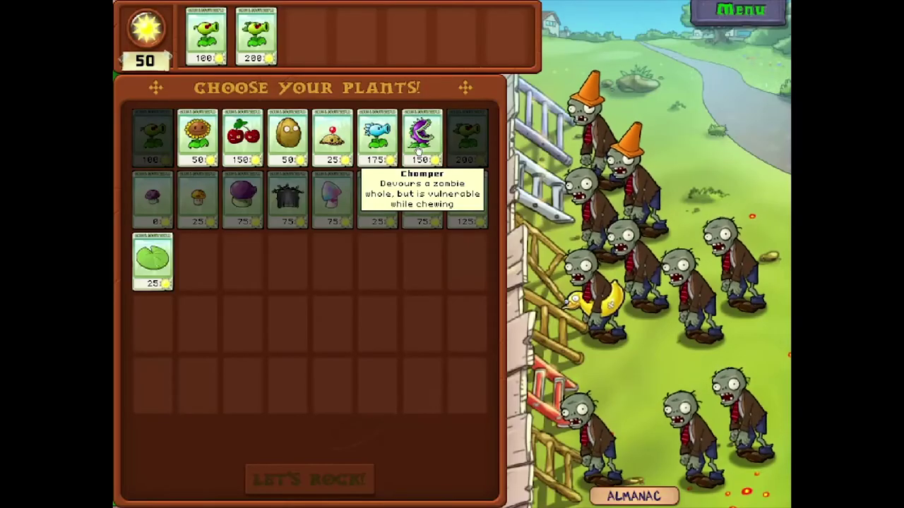
{"action": "left_click", "coordinate": [419, 151]}
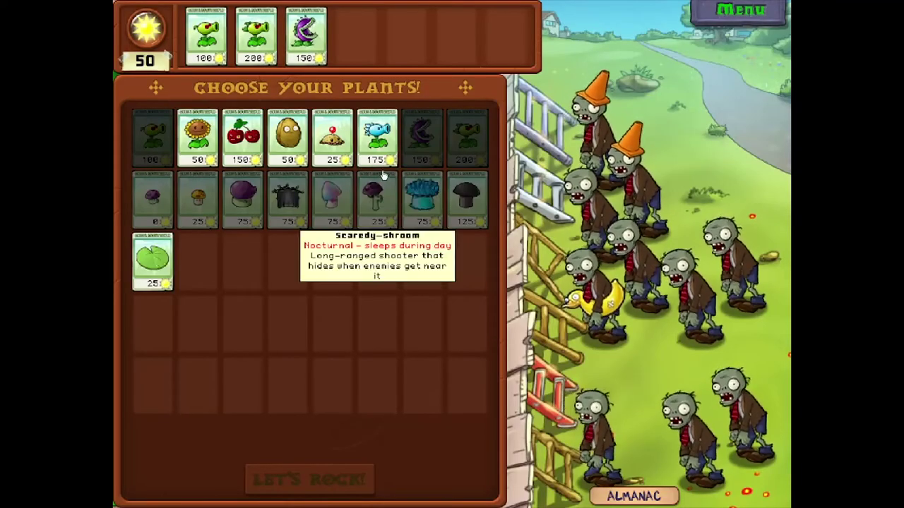
{"action": "left_click", "coordinate": [377, 146]}
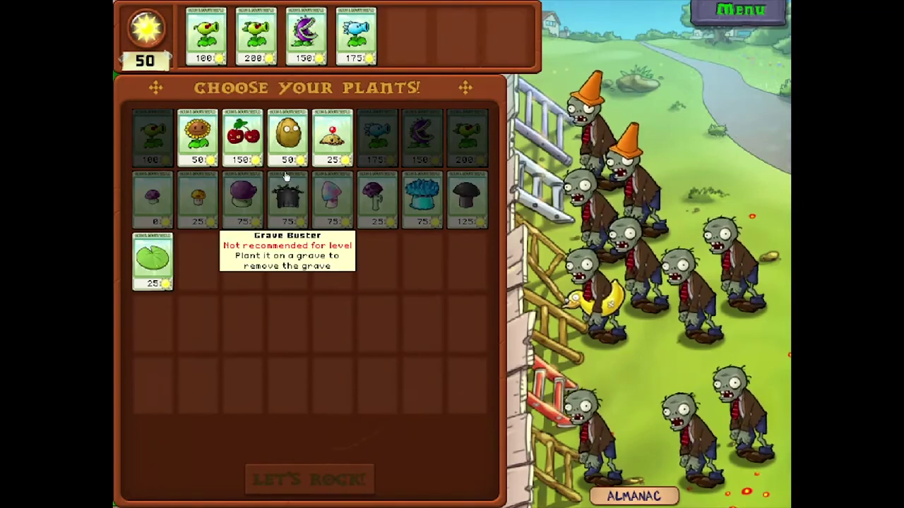
{"action": "left_click", "coordinate": [288, 141]}
{"action": "left_click", "coordinate": [201, 145]}
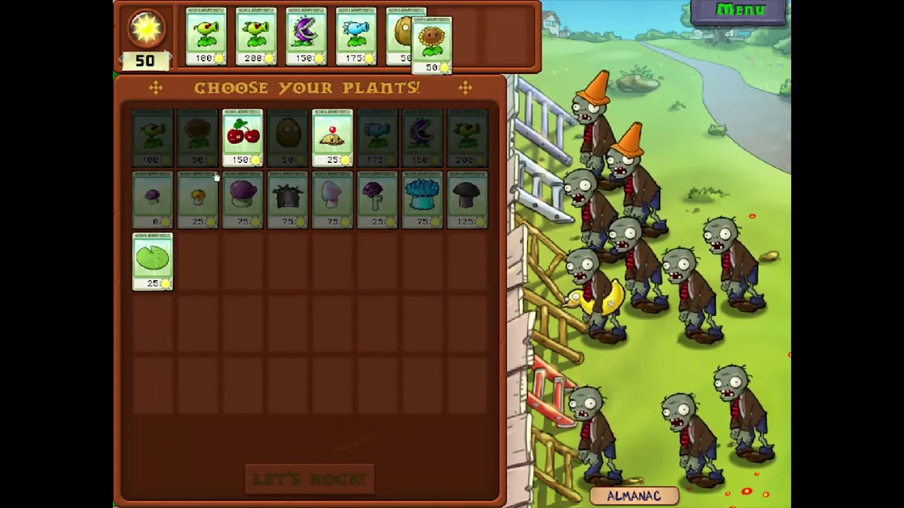
{"action": "left_click", "coordinate": [153, 272]}
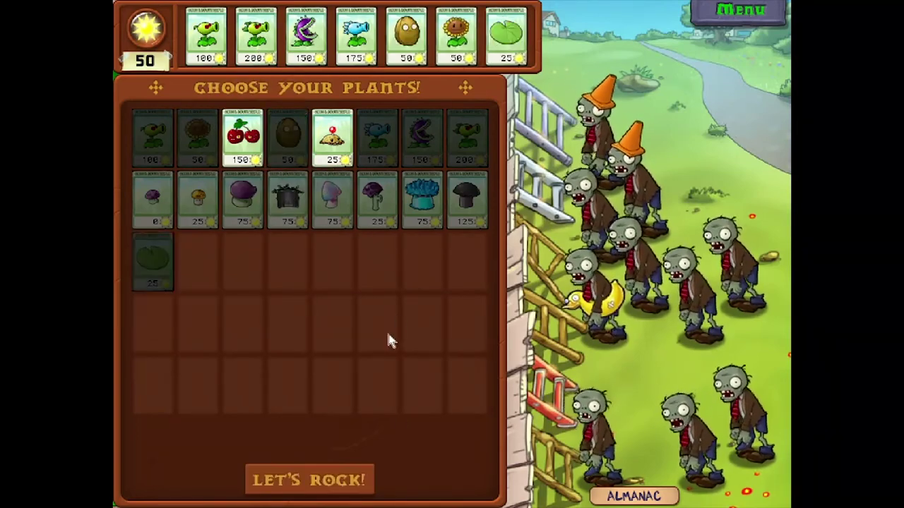
{"action": "left_click", "coordinate": [309, 474]}
Plant Sunflowers in the first column of rows 1 and 2 and a Lily Pad in row 3
{"action": "left_click", "coordinate": [464, 35]}
{"action": "left_click", "coordinate": [183, 106]}
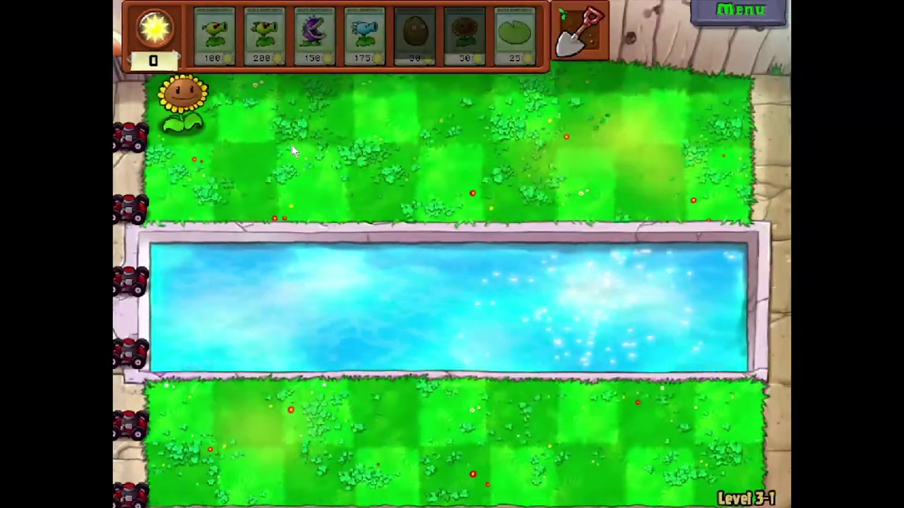
{"action": "left_click", "coordinate": [515, 35]}
{"action": "left_click", "coordinate": [181, 271]}
{"action": "left_click", "coordinate": [464, 35]}
{"action": "left_click", "coordinate": [185, 179]}
Plant a Peashooter in row 1, column 2, and a Lily Pad in row 4, column 1
{"action": "left_click", "coordinate": [601, 93]}
{"action": "left_click", "coordinate": [215, 35]}
{"action": "left_click", "coordinate": [250, 106]}
{"action": "left_click", "coordinate": [514, 35]}
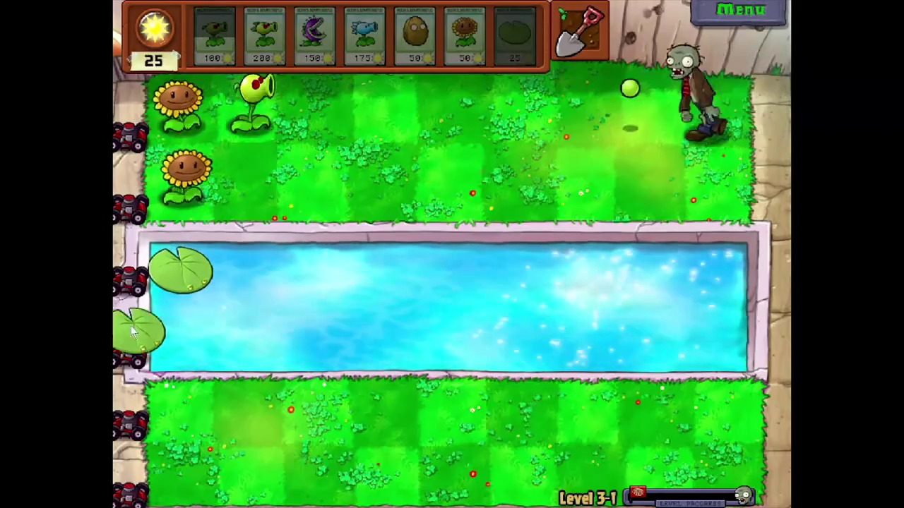
{"action": "left_click", "coordinate": [181, 341]}
Plant Sunflowers on the two first-column Lily Pads and a Peashooter in row 5, column 2
{"action": "left_click", "coordinate": [464, 35]}
{"action": "left_click", "coordinate": [180, 270]}
{"action": "left_click", "coordinate": [464, 36]}
{"action": "left_click", "coordinate": [181, 332]}
{"action": "left_click", "coordinate": [215, 36]}
{"action": "left_click", "coordinate": [250, 399]}
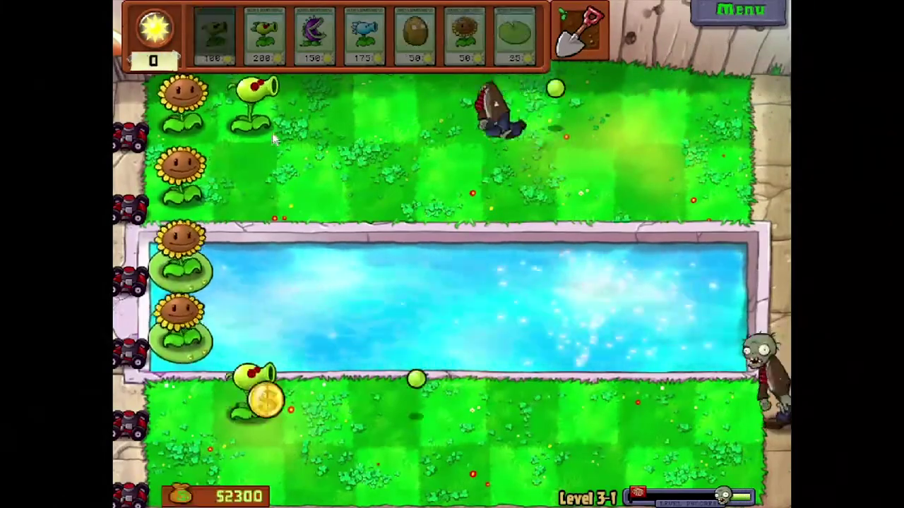
Plant Lily Pads in column 2 of both pool rows, a Sunflower in row 5, column 1, and a Wall-nut in row 6, column 8
{"action": "left_click", "coordinate": [515, 35]}
{"action": "left_click", "coordinate": [248, 270]}
{"action": "left_click", "coordinate": [464, 35]}
{"action": "left_click", "coordinate": [182, 399]}
{"action": "left_click", "coordinate": [414, 35]}
{"action": "left_click", "coordinate": [655, 459]}
{"action": "left_click", "coordinate": [514, 35]}
{"action": "left_click", "coordinate": [247, 339]}
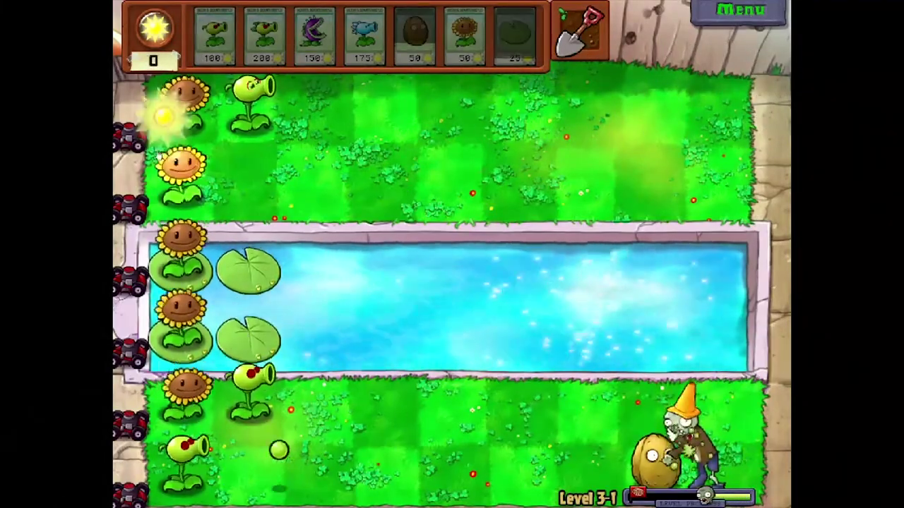
Plant a Sunflower in row 6, column 2, and Peashooters in rows 2 to 4 of the same column
{"action": "left_click", "coordinate": [465, 36]}
{"action": "left_click", "coordinate": [252, 462]}
{"action": "left_click", "coordinate": [212, 36]}
{"action": "left_click", "coordinate": [252, 176]}
{"action": "left_click", "coordinate": [492, 199]}
{"action": "left_click", "coordinate": [212, 35]}
{"action": "left_click", "coordinate": [253, 268]}
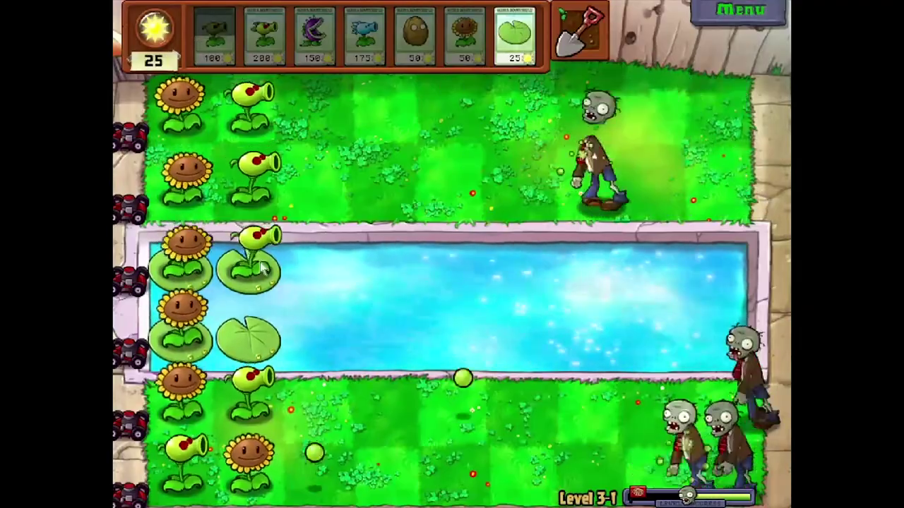
{"action": "left_click", "coordinate": [212, 35]}
{"action": "left_click", "coordinate": [252, 339]}
Fill column 3 with a Lily Pad in row 3 and Sunflowers in rows 1 and 2
{"action": "left_click", "coordinate": [514, 36]}
{"action": "left_click", "coordinate": [315, 267]}
{"action": "left_click", "coordinate": [465, 35]}
{"action": "left_click", "coordinate": [321, 113]}
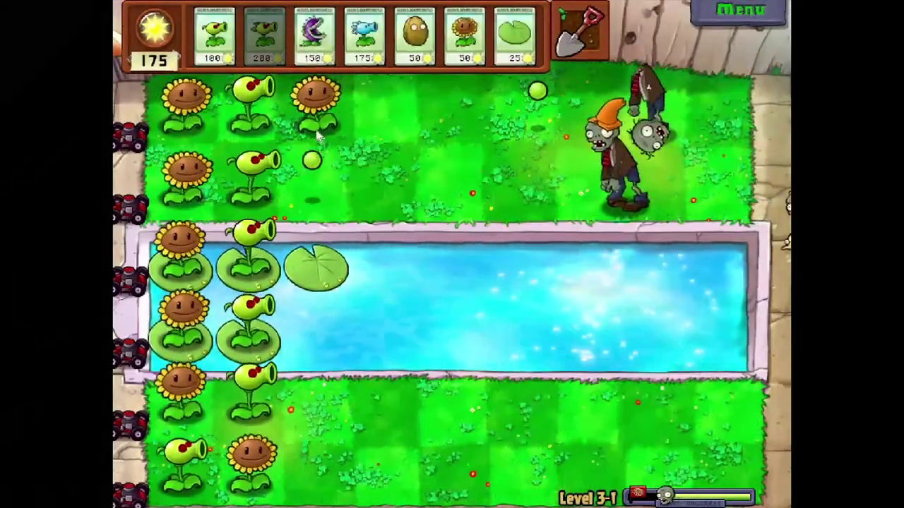
{"action": "left_click", "coordinate": [464, 36]}
{"action": "left_click", "coordinate": [318, 180]}
Plant Snow Peas in row 2, column 4, and in column 3 of both pool rows, adding the Lily Pad needed in row 4
{"action": "left_click", "coordinate": [364, 35]}
{"action": "left_click", "coordinate": [384, 180]}
{"action": "left_click", "coordinate": [203, 417]}
{"action": "left_click", "coordinate": [365, 35]}
{"action": "left_click", "coordinate": [309, 249]}
{"action": "left_click", "coordinate": [515, 35]}
{"action": "left_click", "coordinate": [315, 339]}
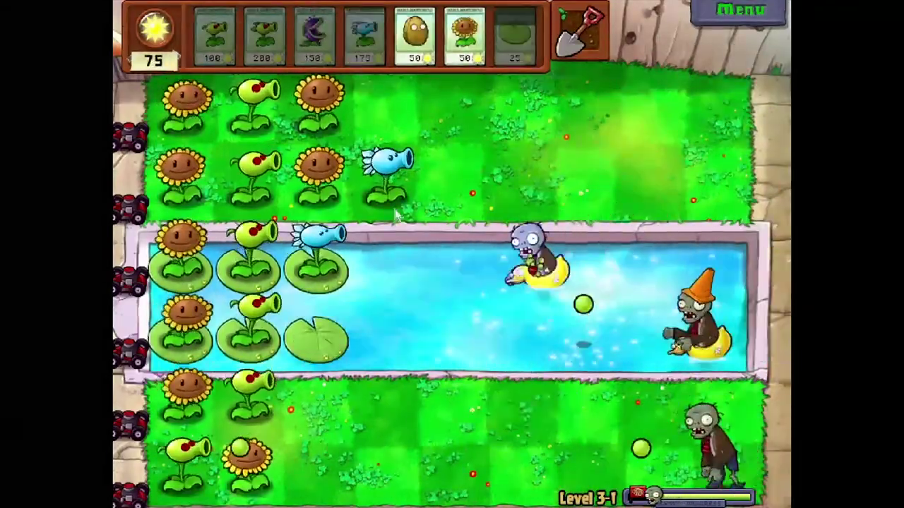
{"action": "left_click", "coordinate": [364, 36]}
{"action": "left_click", "coordinate": [316, 339]}
Plant Sunflowers in column 3 of the two lowest lawn rows
{"action": "left_click", "coordinate": [465, 35]}
{"action": "left_click", "coordinate": [318, 399]}
{"action": "left_click", "coordinate": [465, 35]}
{"action": "left_click", "coordinate": [318, 462]}
Plant a Snow Pea in row 6, column 4, a Repeater in row 2, column 5, and a Lily Pad in row 3, column 4
{"action": "left_click", "coordinate": [365, 35]}
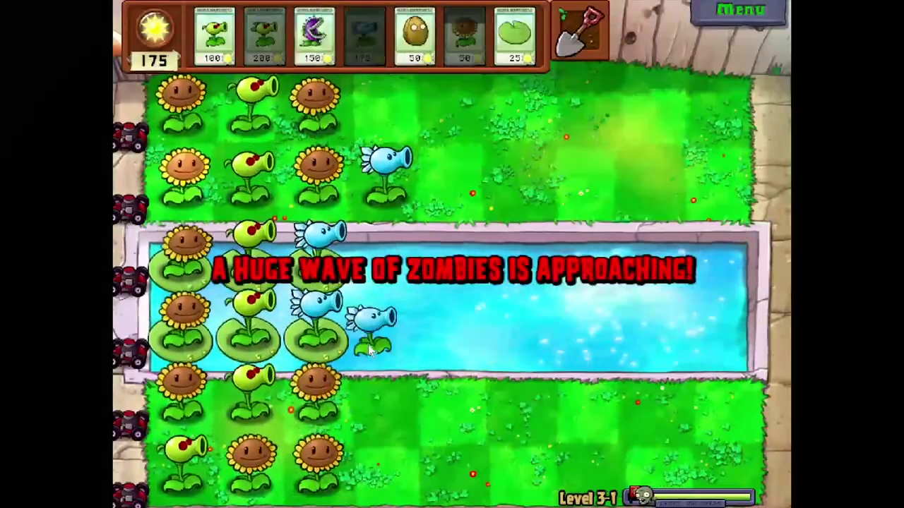
{"action": "left_click", "coordinate": [365, 35]}
{"action": "left_click", "coordinate": [385, 462]}
{"action": "left_click", "coordinate": [264, 35]}
{"action": "left_click", "coordinate": [452, 176]}
{"action": "left_click", "coordinate": [514, 35]}
{"action": "left_click", "coordinate": [378, 272]}
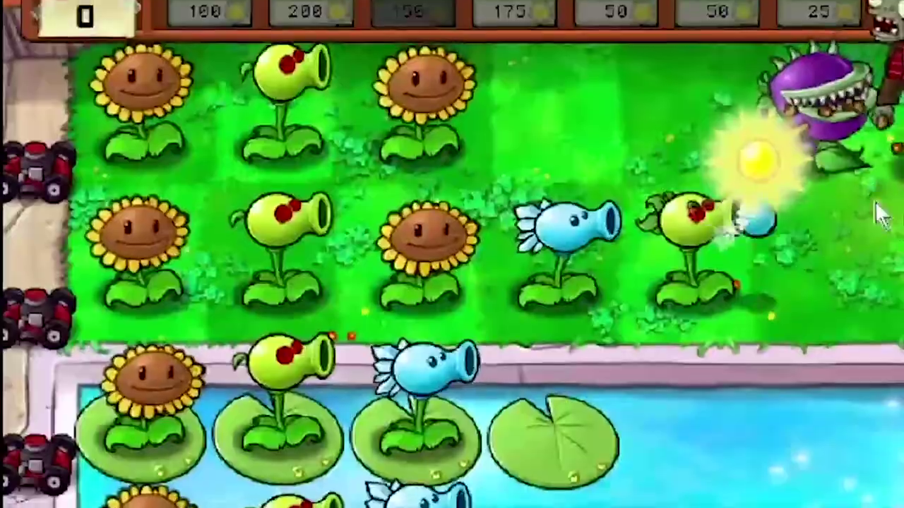